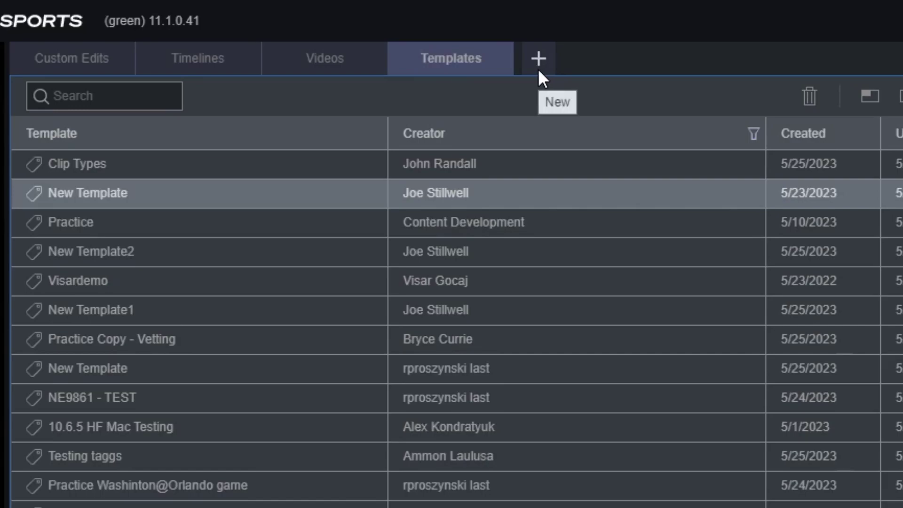
Step: Create a new tagging template named "Clip Types"
{"action": "left_click", "coordinate": [537, 69]}
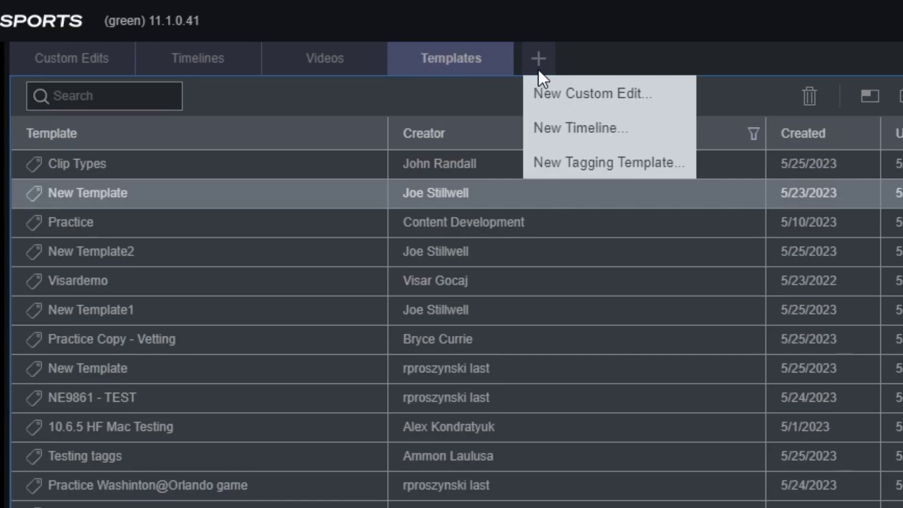
{"action": "left_click", "coordinate": [565, 165]}
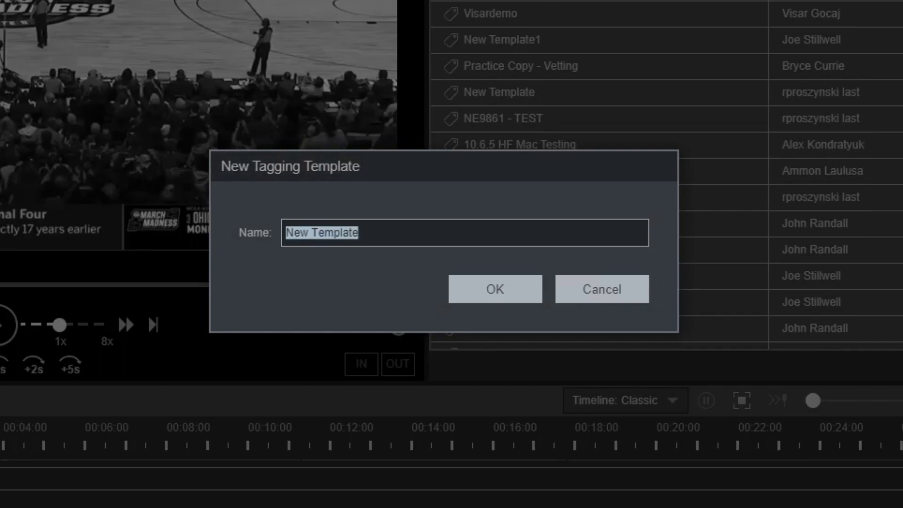
{"action": "type", "text": "Clip Types"}
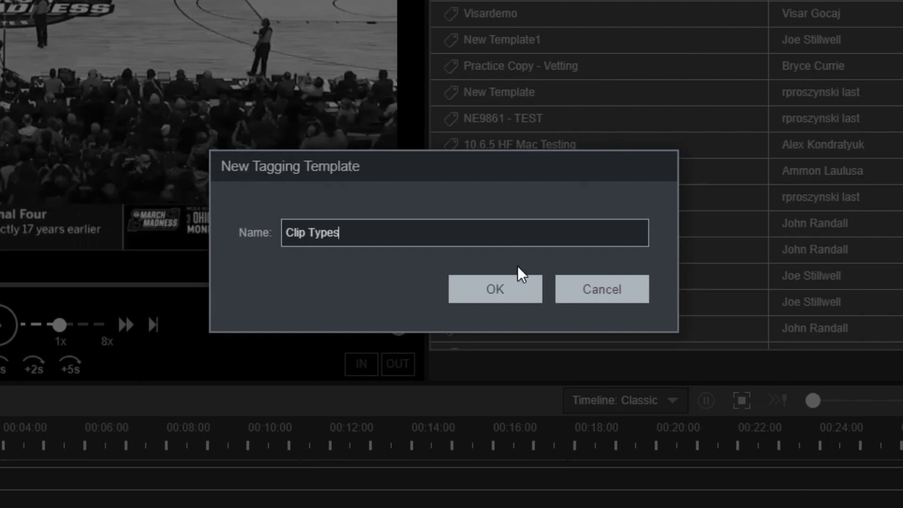
{"action": "left_click", "coordinate": [520, 293]}
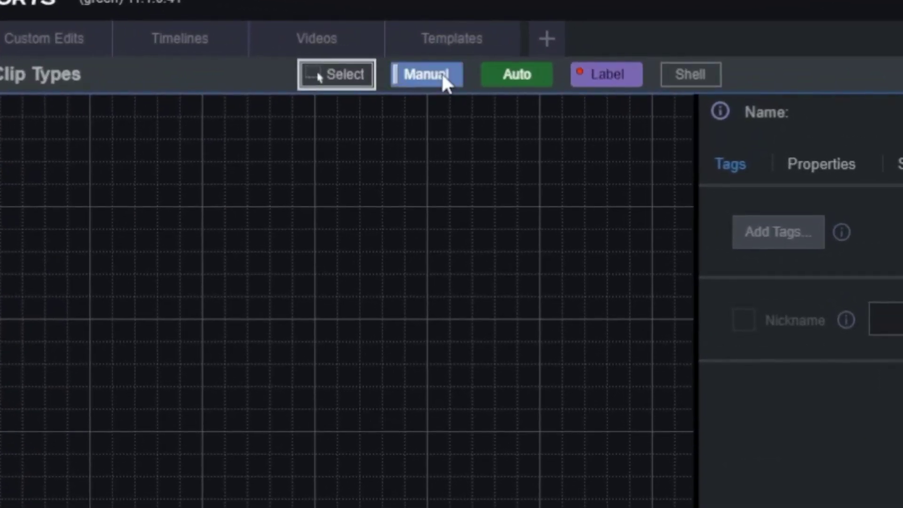
Step: Place a default-size manual clip button on the template canvas and draw a second, square manual button beside it
{"action": "left_click", "coordinate": [441, 73]}
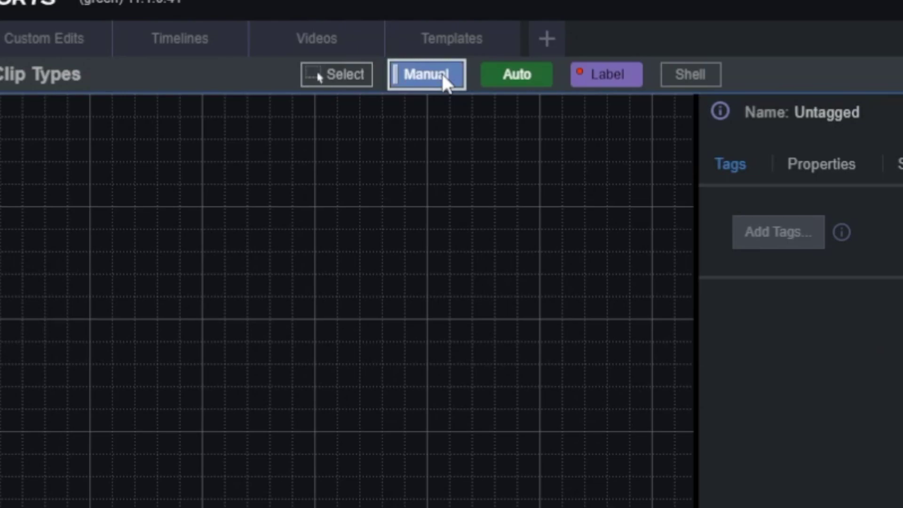
{"action": "left_click", "coordinate": [528, 75]}
{"action": "left_click", "coordinate": [588, 75]}
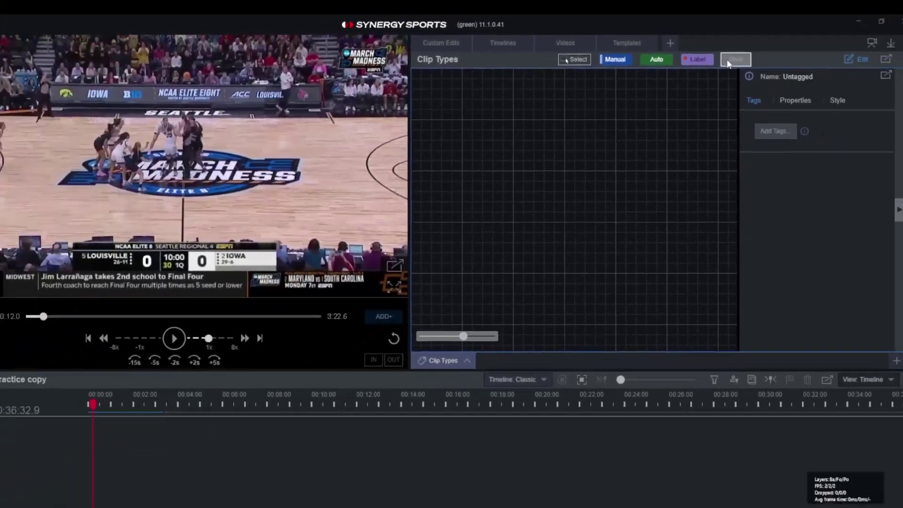
{"action": "left_click", "coordinate": [425, 77]}
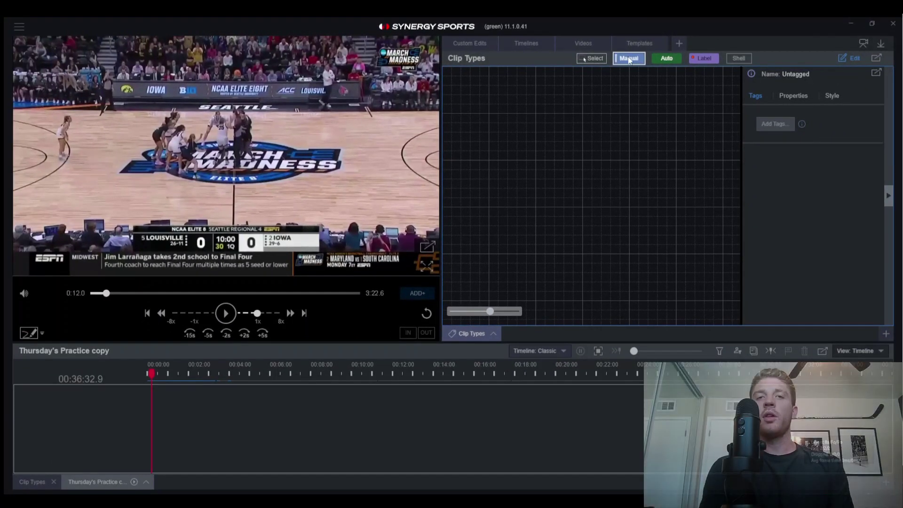
{"action": "left_click", "coordinate": [546, 130]}
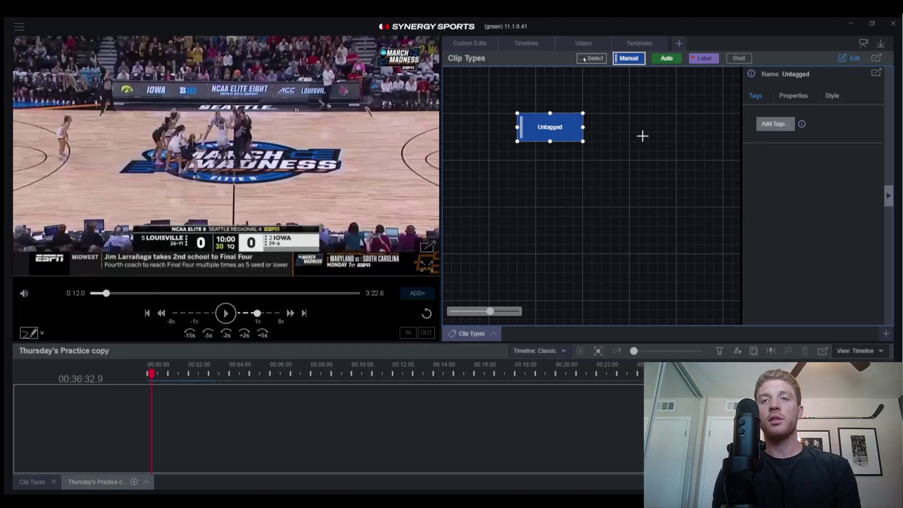
{"action": "left_click_drag", "start_coordinate": [633, 117], "coordinate": [677, 164]}
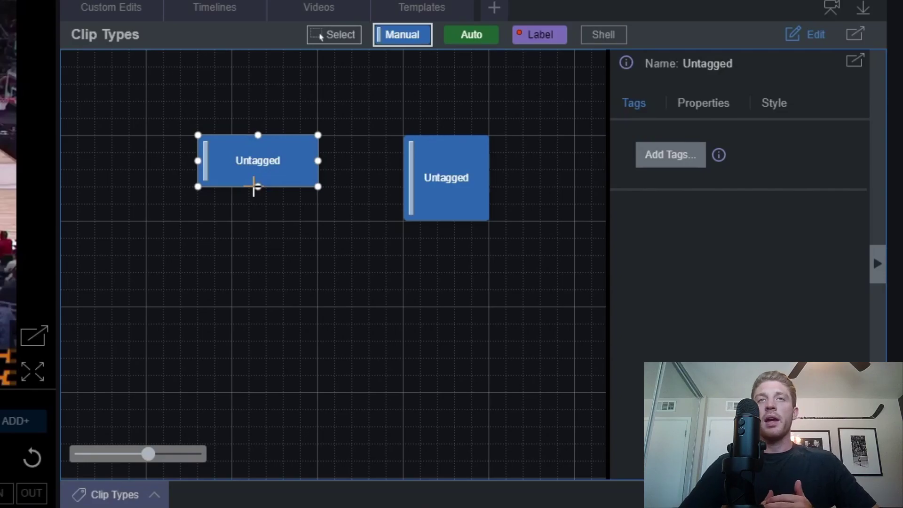
Step: Assign the Offense possession tag to the first manual clip button
{"action": "left_click", "coordinate": [678, 151]}
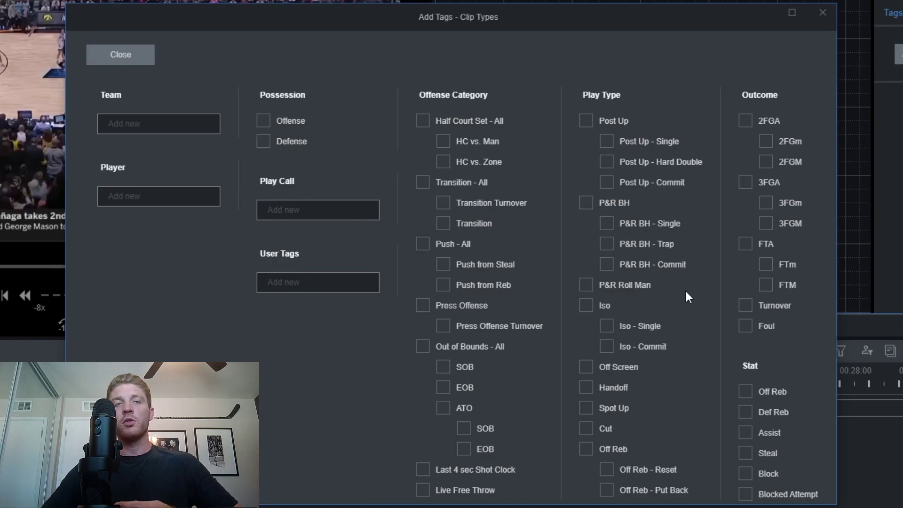
{"action": "left_click", "coordinate": [260, 121]}
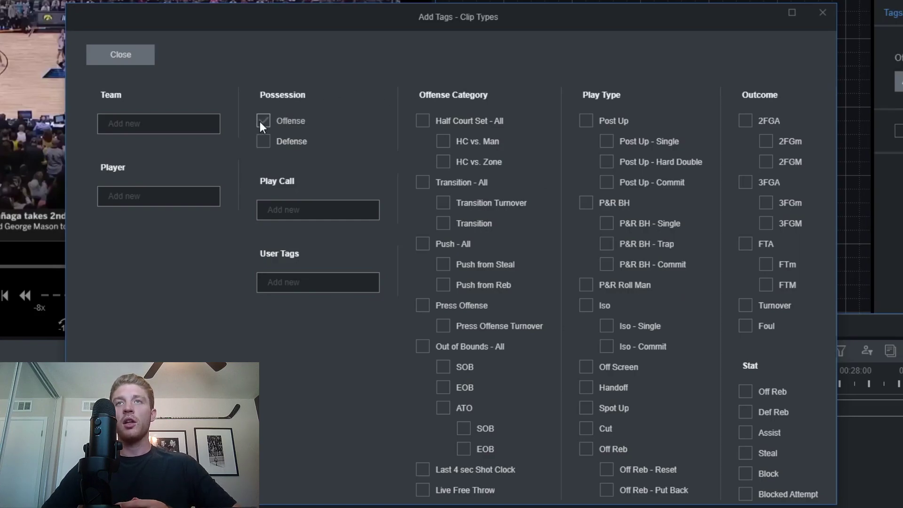
{"action": "left_click", "coordinate": [136, 58]}
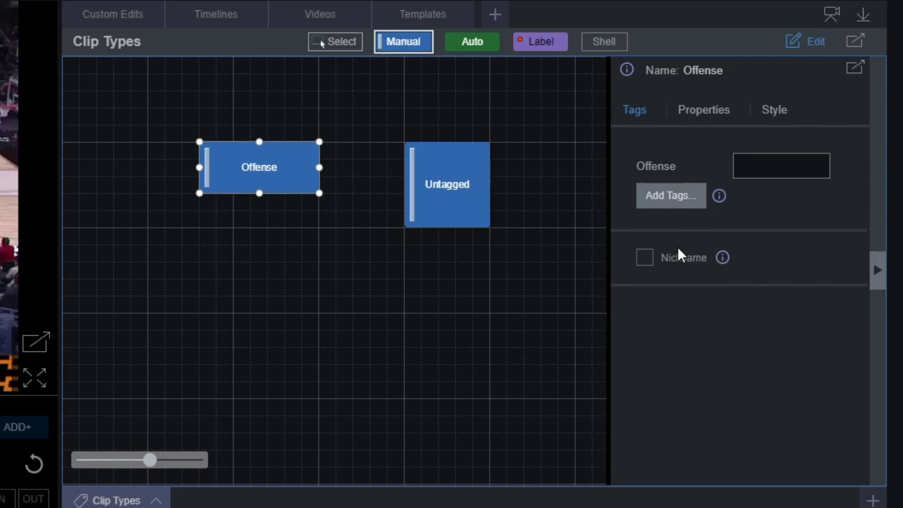
Step: Try giving the Offense button the nickname "Test"
{"action": "left_click", "coordinate": [647, 256]}
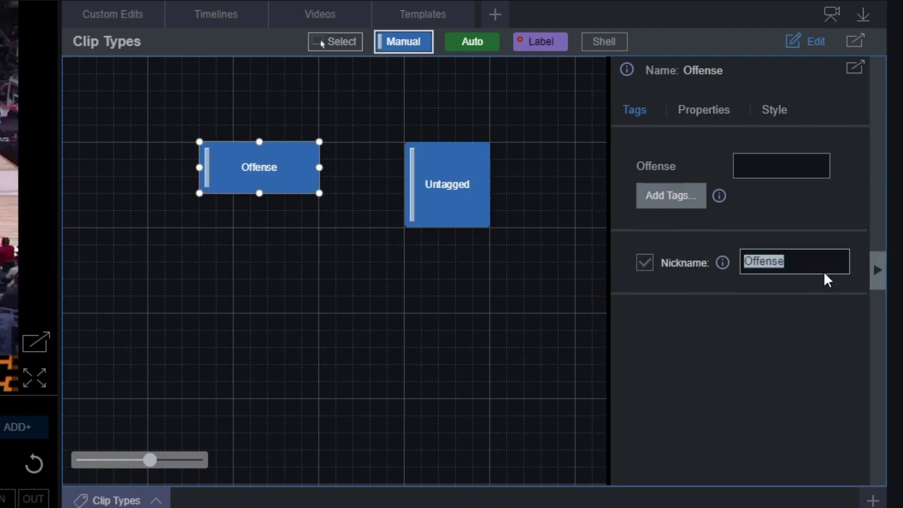
{"action": "type", "text": "Test"}
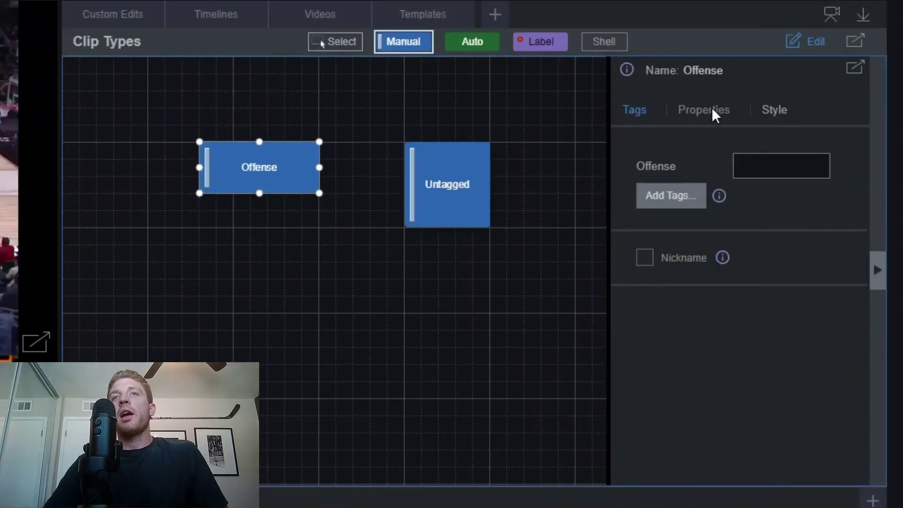
Step: Review the Offense button's clip type, hotkey and link properties, plus its colour, text, outline and image style options
{"action": "left_click", "coordinate": [711, 109]}
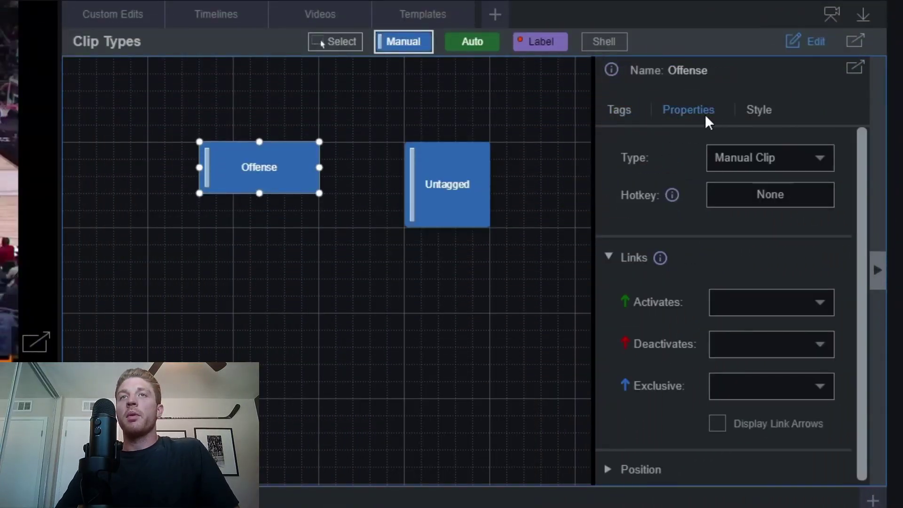
{"action": "left_click", "coordinate": [750, 162]}
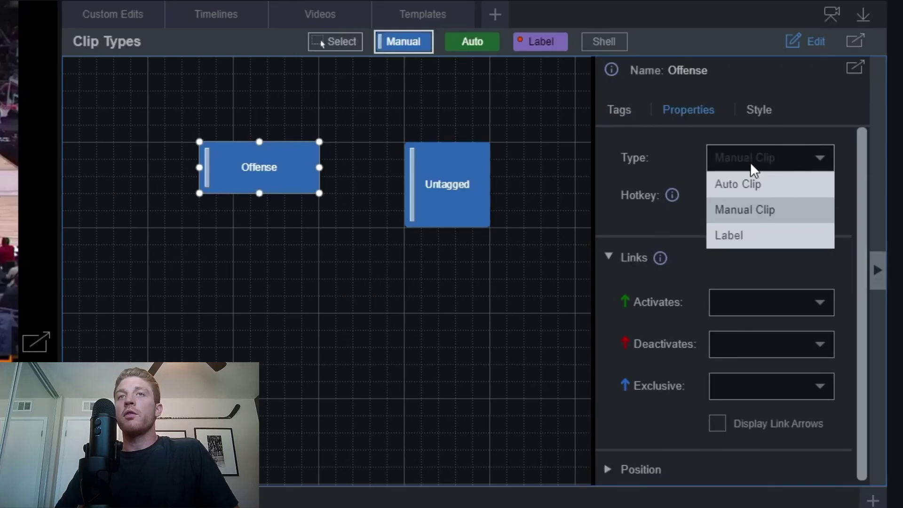
{"action": "left_click", "coordinate": [676, 155]}
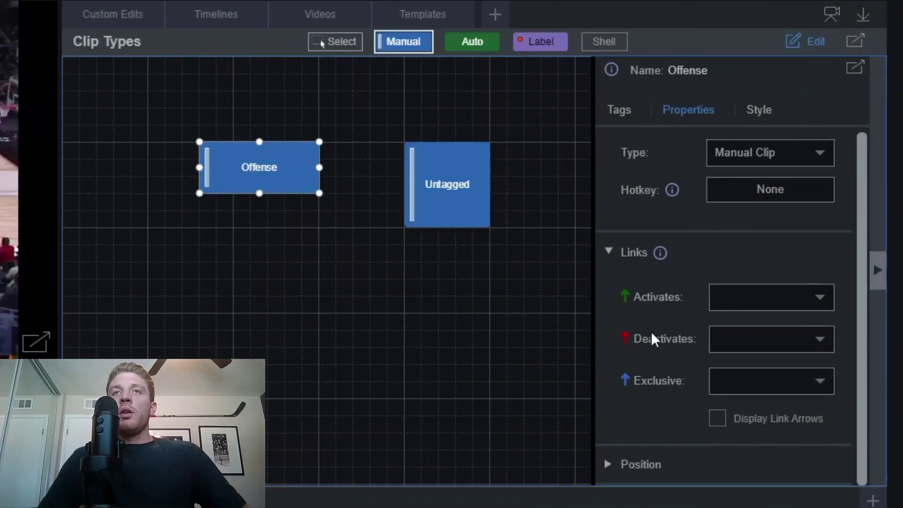
{"action": "left_click", "coordinate": [755, 111]}
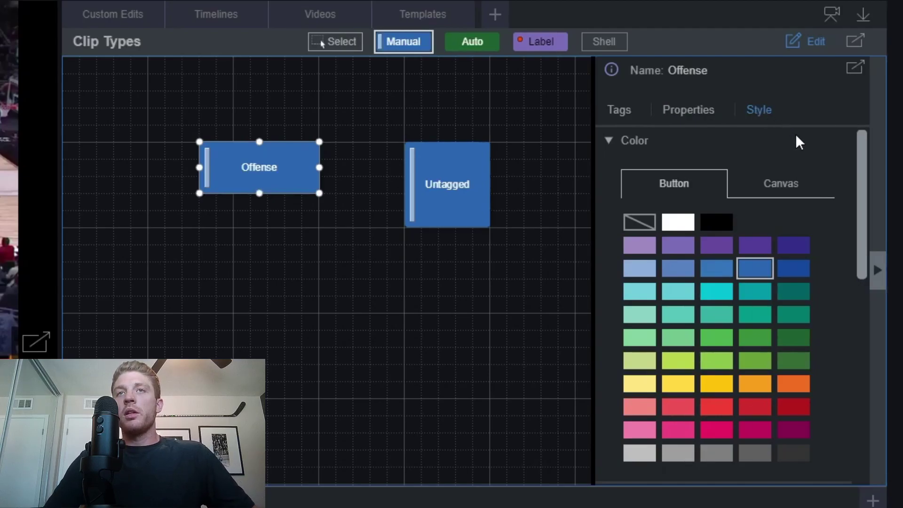
{"action": "scroll", "coordinate": [799, 141], "scroll_direction": "down", "scroll_amount": 2}
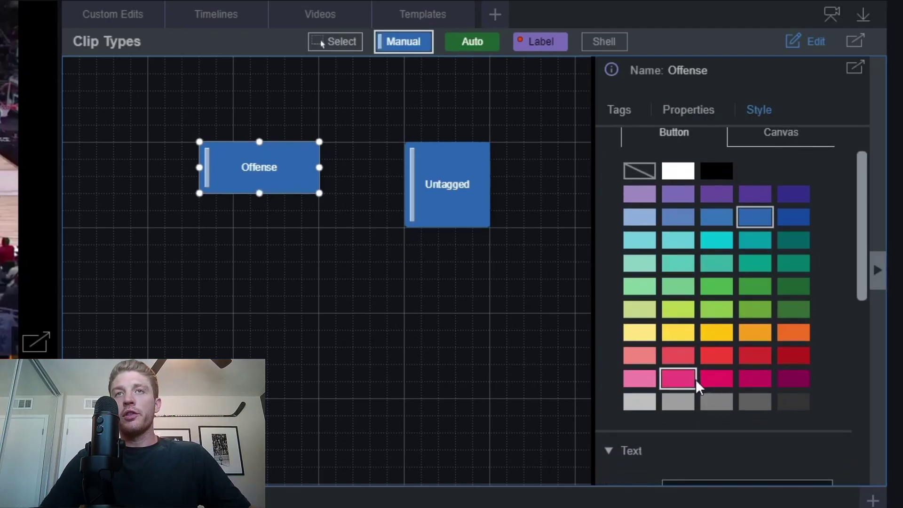
{"action": "scroll", "coordinate": [799, 364], "scroll_direction": "down", "scroll_amount": 7}
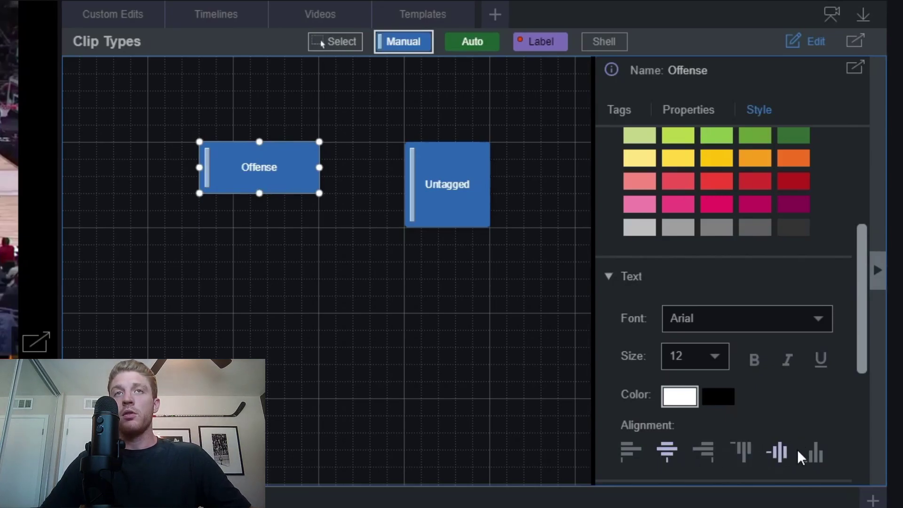
{"action": "scroll", "coordinate": [801, 386], "scroll_direction": "down", "scroll_amount": 2}
{"action": "scroll", "coordinate": [800, 389], "scroll_direction": "down", "scroll_amount": 3}
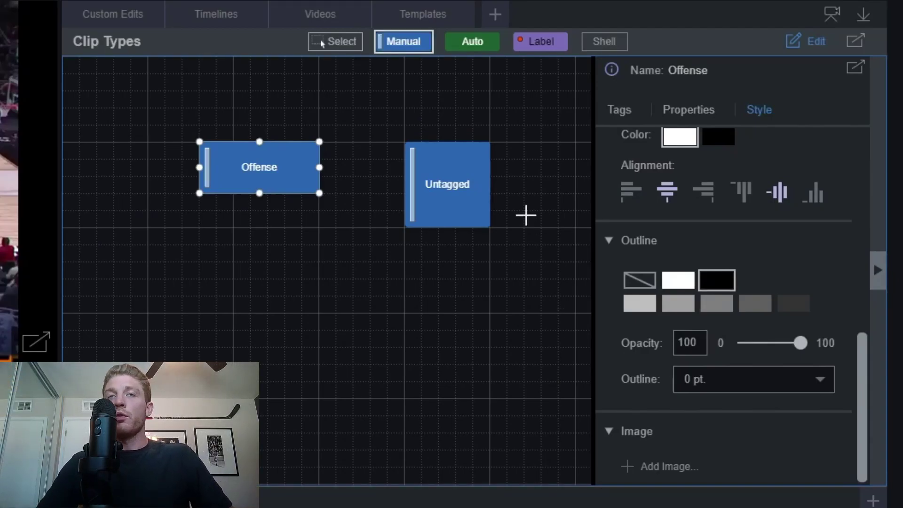
Step: Delete the square untagged manual button from the template canvas
{"action": "right_click", "coordinate": [449, 198]}
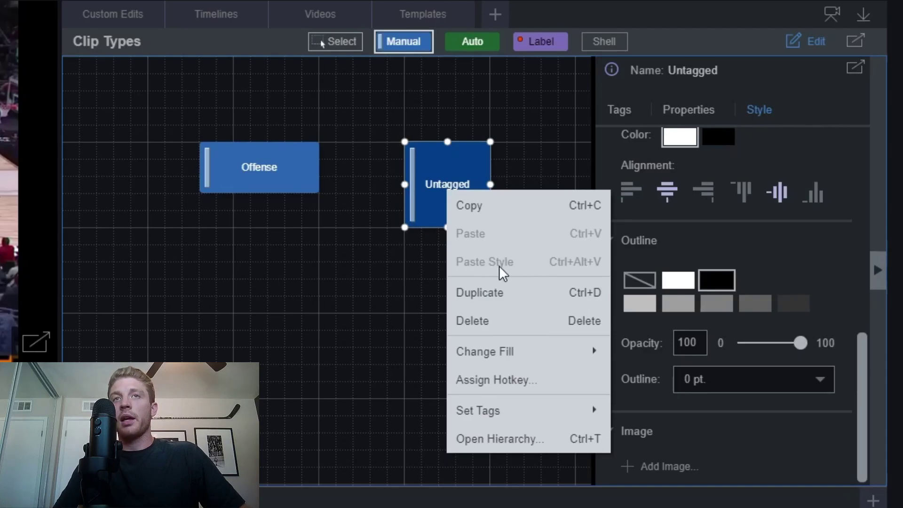
{"action": "left_click", "coordinate": [489, 312]}
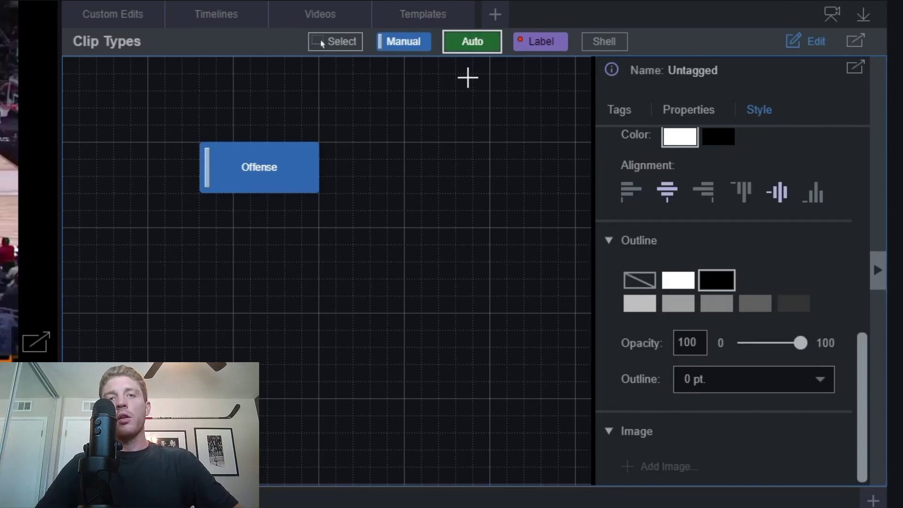
Step: Place an auto clip button directly below the Offense button and assign it the outcome tags 3FGA and 3FGm
{"action": "left_click", "coordinate": [255, 226]}
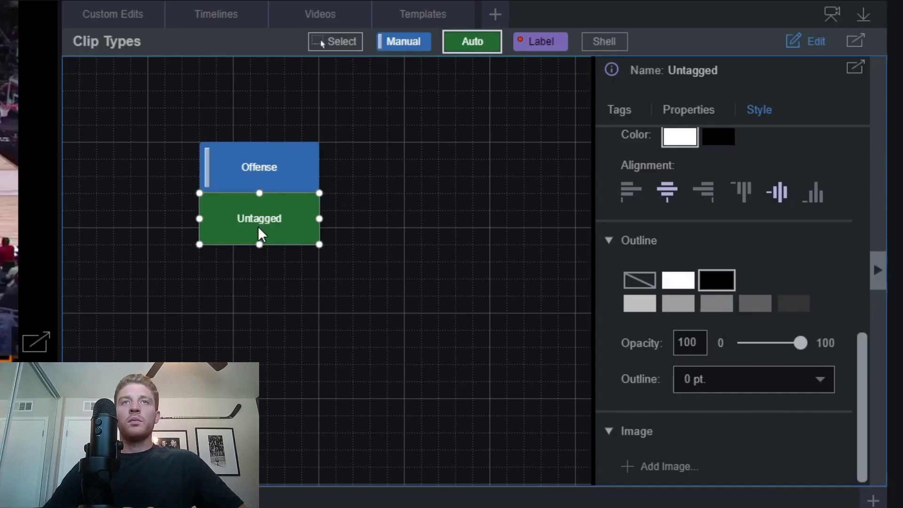
{"action": "left_click", "coordinate": [624, 109]}
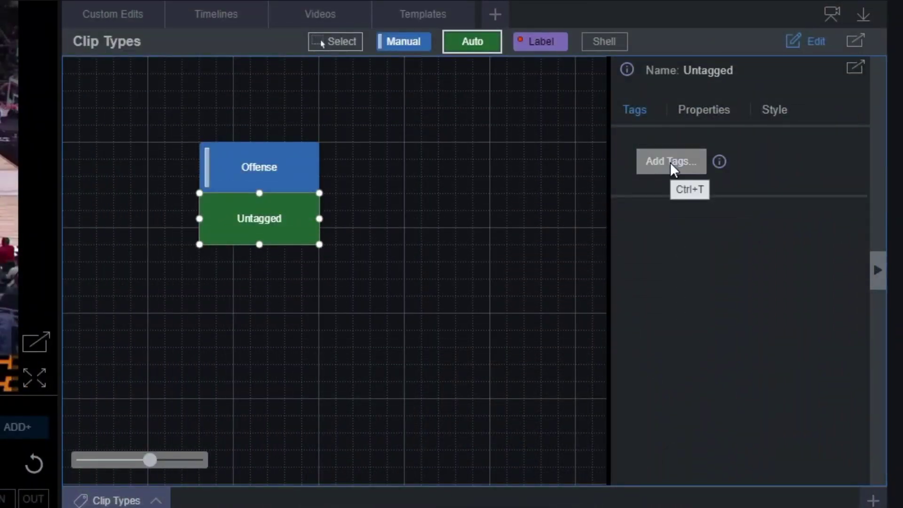
{"action": "left_click", "coordinate": [669, 162]}
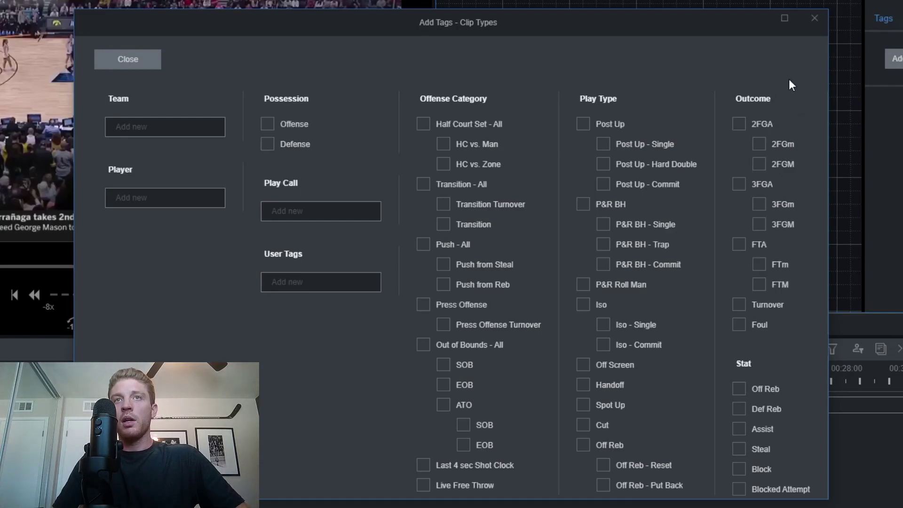
{"action": "left_click", "coordinate": [739, 185]}
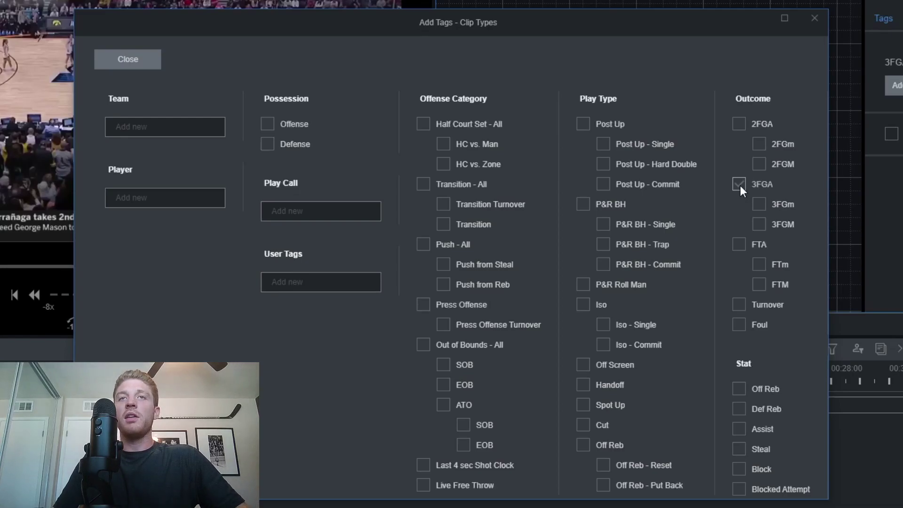
{"action": "left_click", "coordinate": [762, 205]}
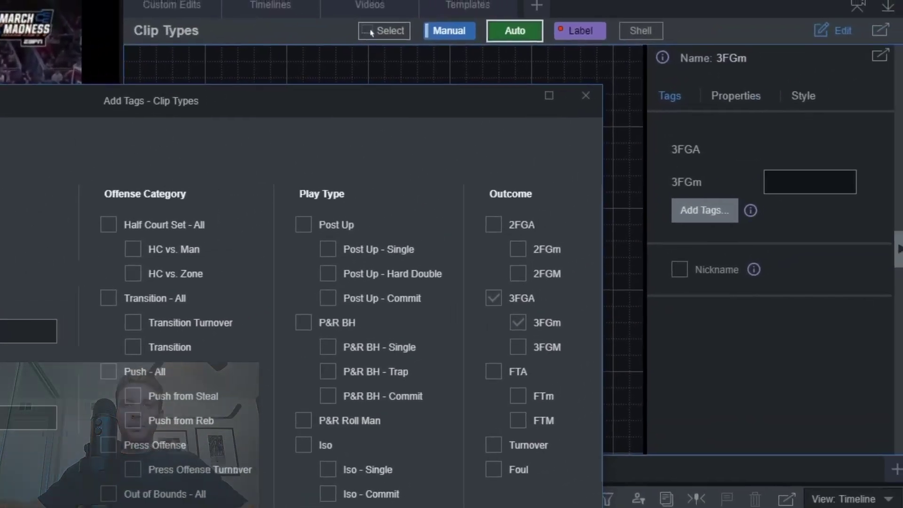
{"action": "left_click", "coordinate": [72, 73]}
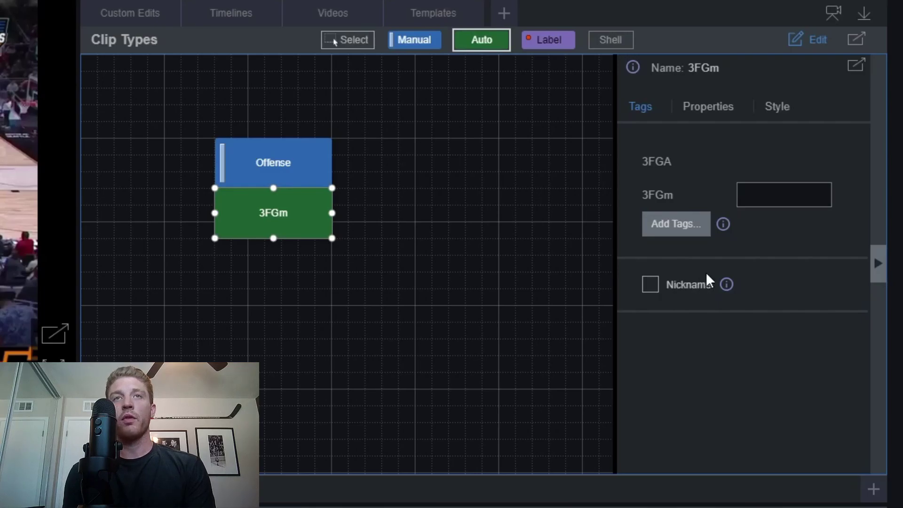
Step: Set the 3FGm auto clip button's video timing to a 10-second lead and a 5-second lag
{"action": "left_click", "coordinate": [722, 112]}
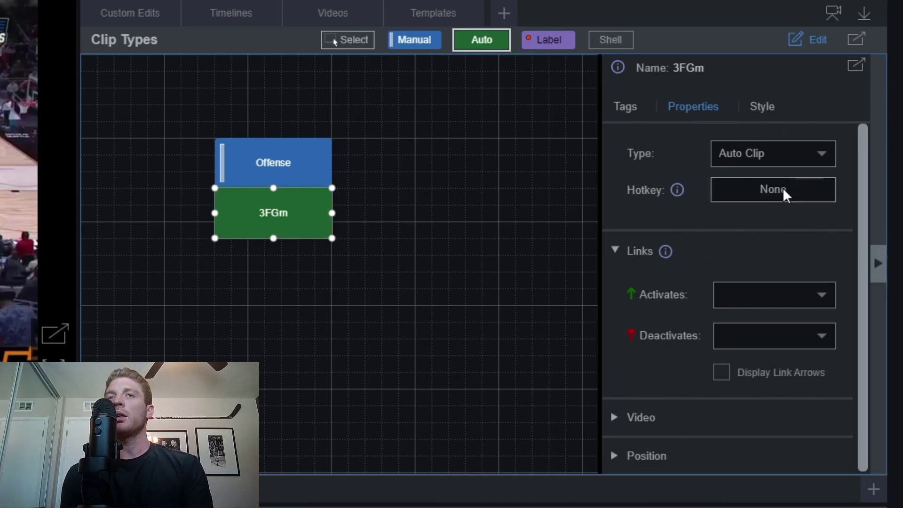
{"action": "scroll", "coordinate": [664, 376], "scroll_direction": "down", "scroll_amount": 1}
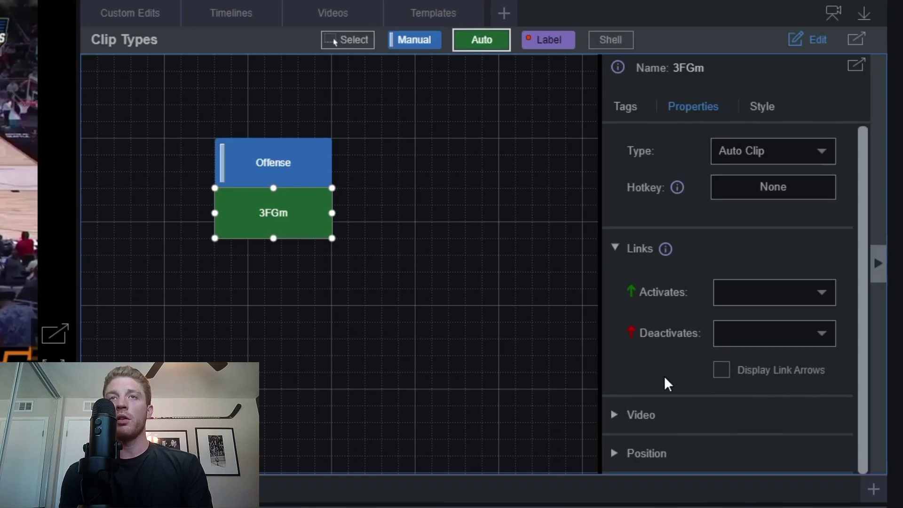
{"action": "left_click", "coordinate": [632, 413]}
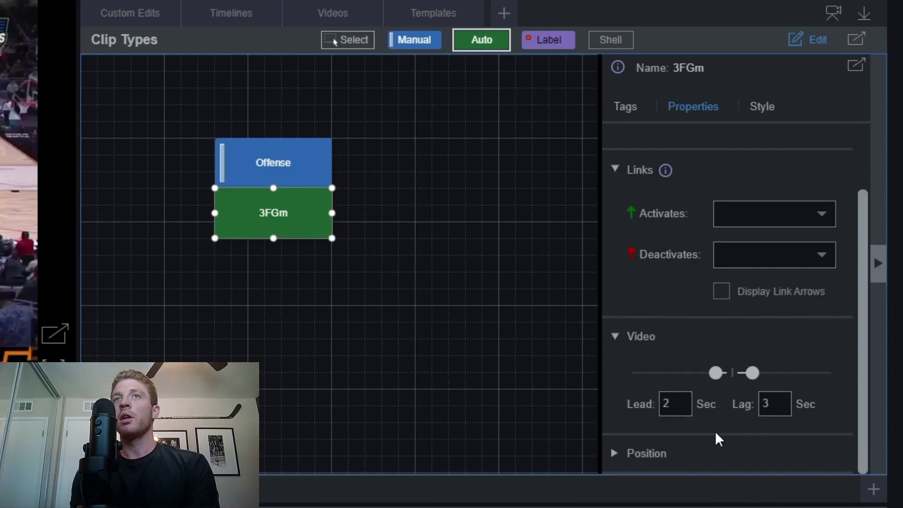
{"action": "left_click", "coordinate": [677, 401]}
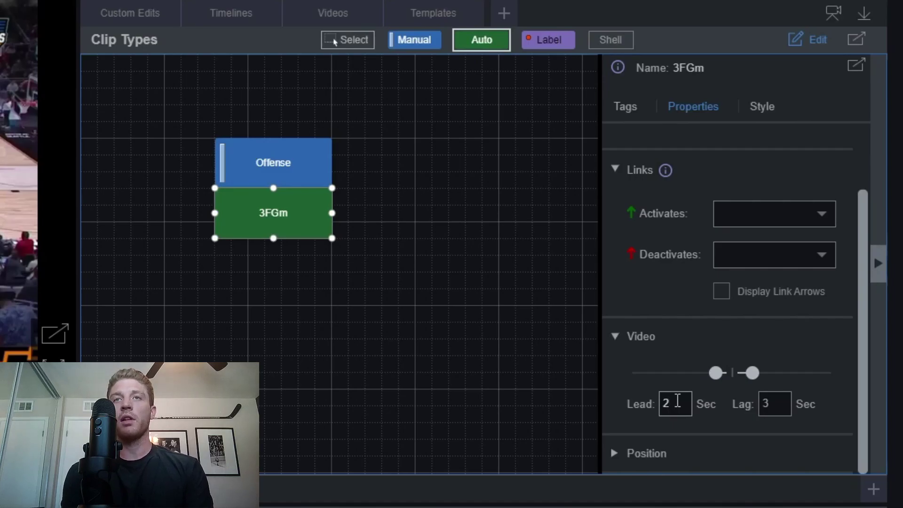
{"action": "key", "text": "BackSpace"}
{"action": "type", "text": "10"}
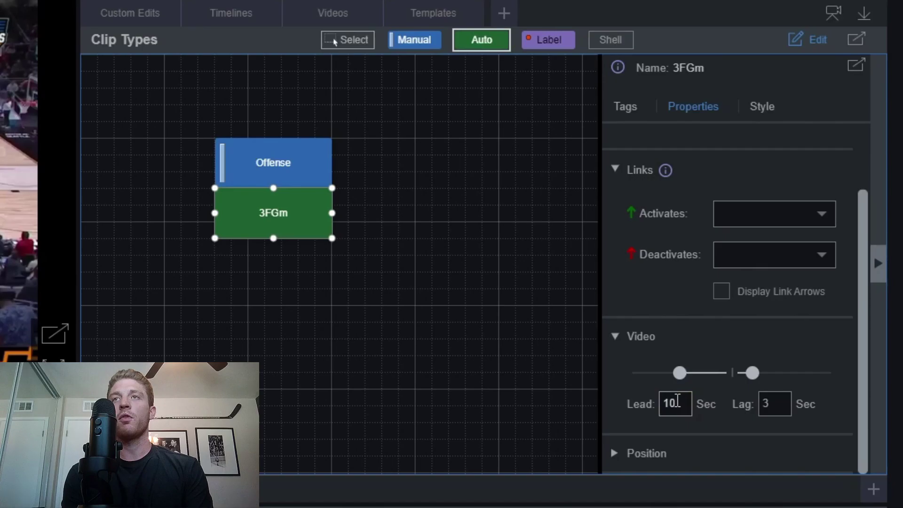
{"action": "left_click", "coordinate": [775, 403]}
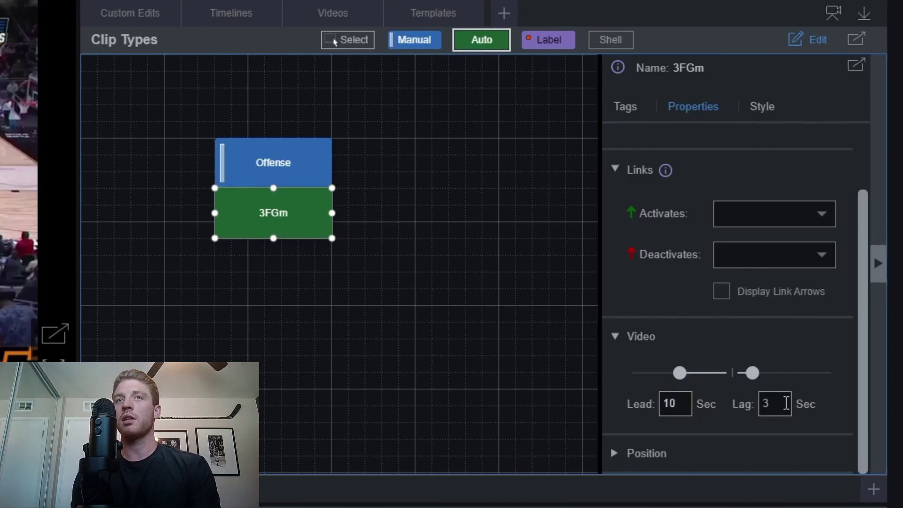
{"action": "key", "text": "BackSpace"}
{"action": "type", "text": "5"}
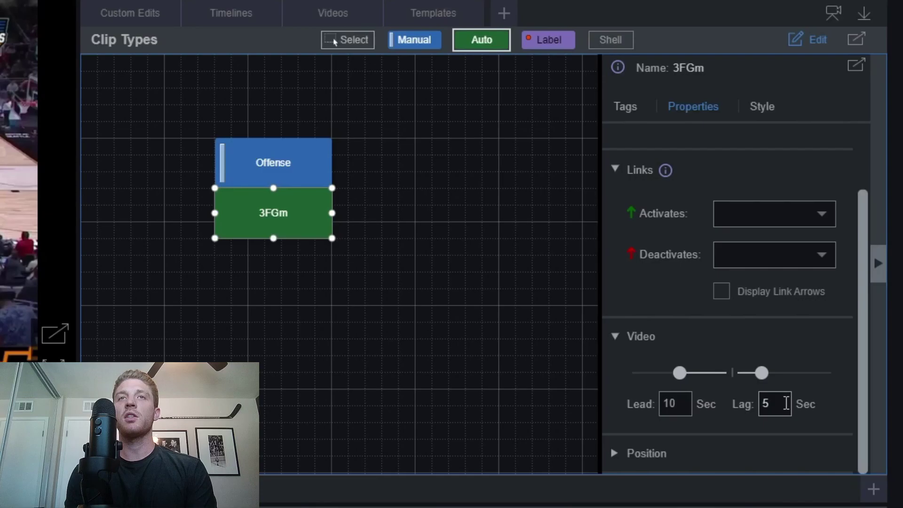
Step: Review the 3FGm button's colour, text, outline and image style options
{"action": "left_click", "coordinate": [759, 105]}
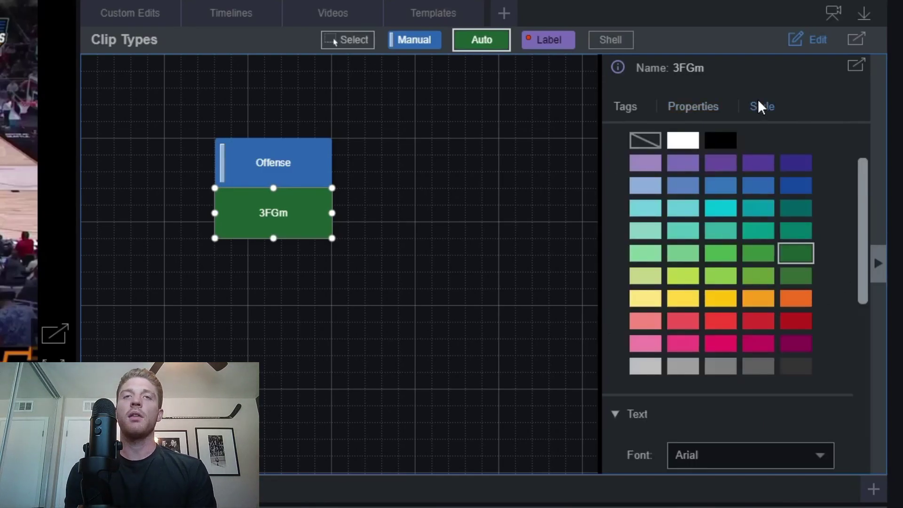
{"action": "scroll", "coordinate": [786, 249], "scroll_direction": "down", "scroll_amount": 3}
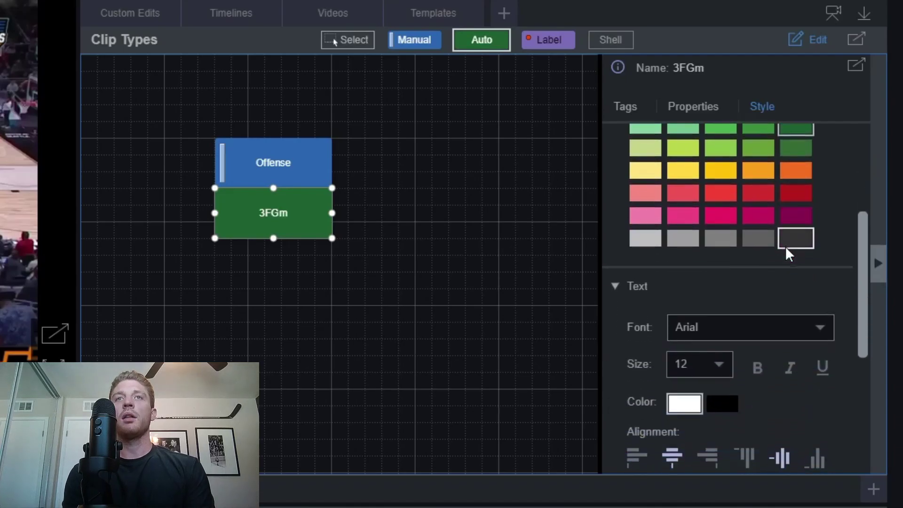
{"action": "scroll", "coordinate": [789, 254], "scroll_direction": "down", "scroll_amount": 4}
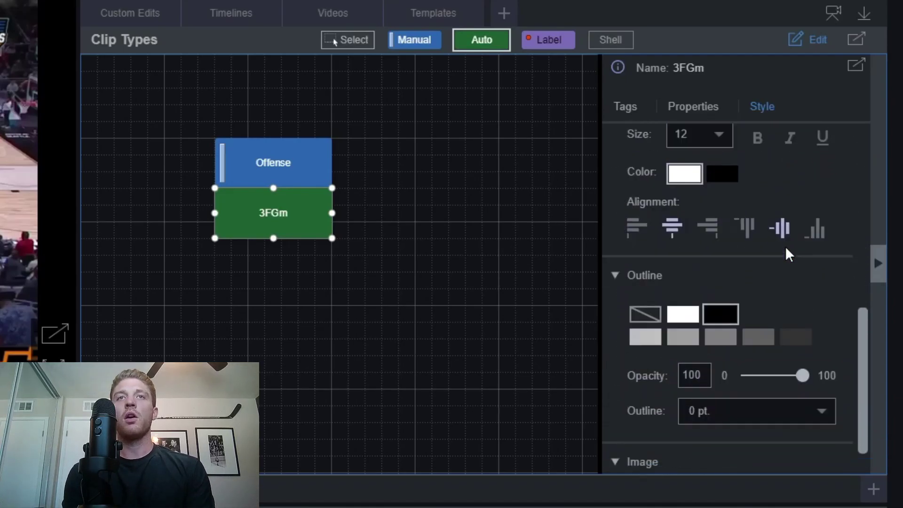
{"action": "scroll", "coordinate": [789, 253], "scroll_direction": "down", "scroll_amount": 1}
{"action": "scroll", "coordinate": [785, 247], "scroll_direction": "up", "scroll_amount": 6}
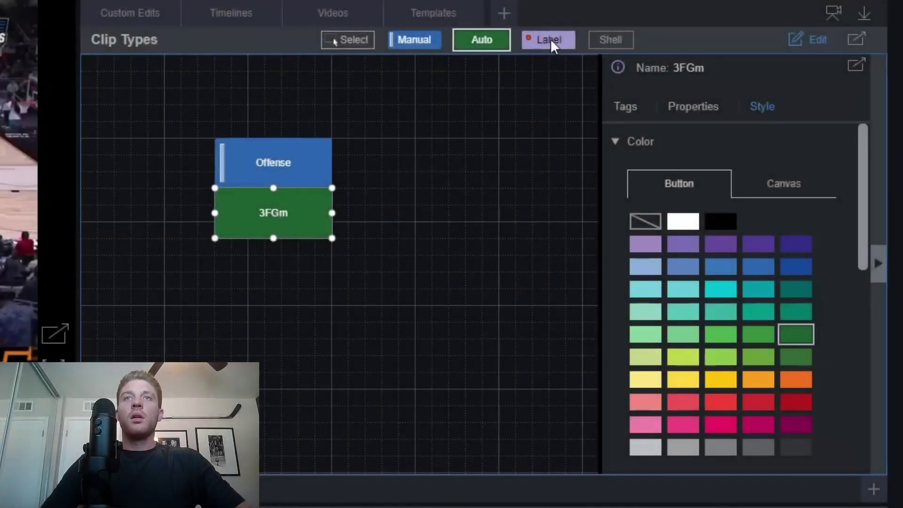
Step: Place a label button on the canvas and align it directly below the 3FGm button
{"action": "left_click", "coordinate": [550, 39]}
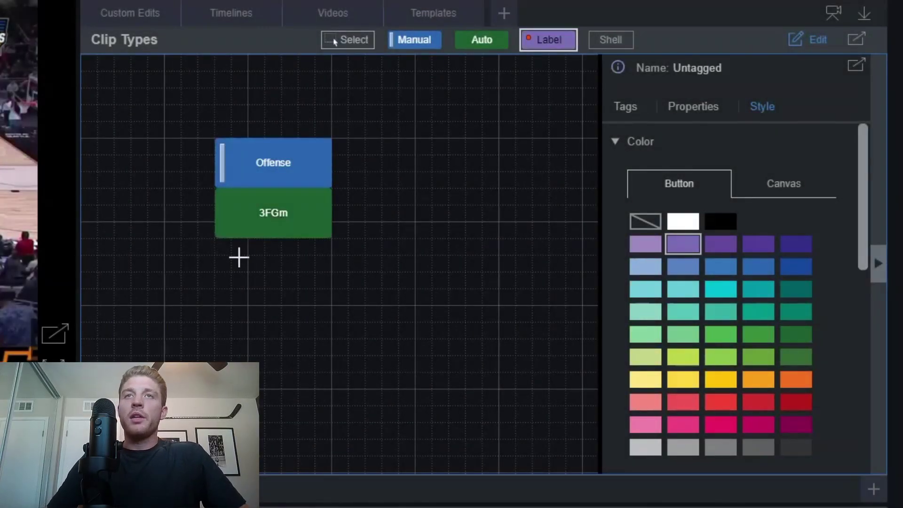
{"action": "left_click", "coordinate": [258, 277]}
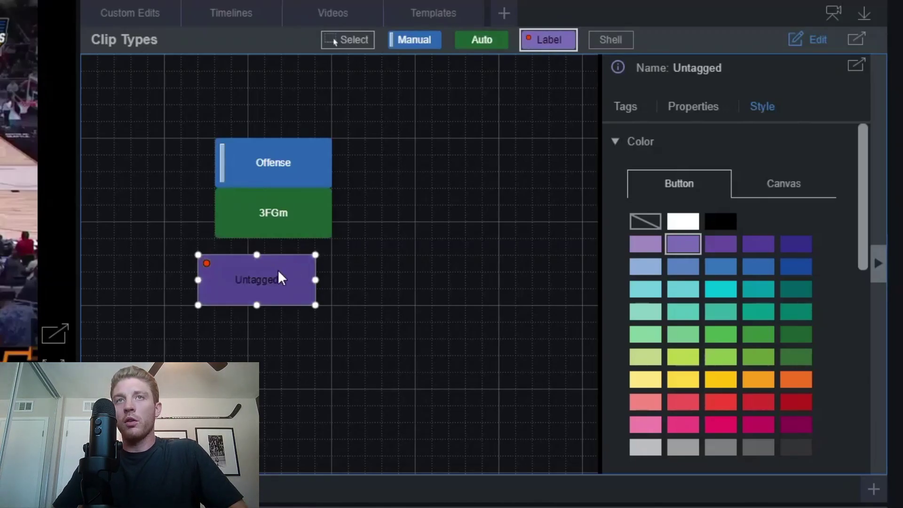
{"action": "left_click_drag", "start_coordinate": [273, 279], "coordinate": [286, 257]}
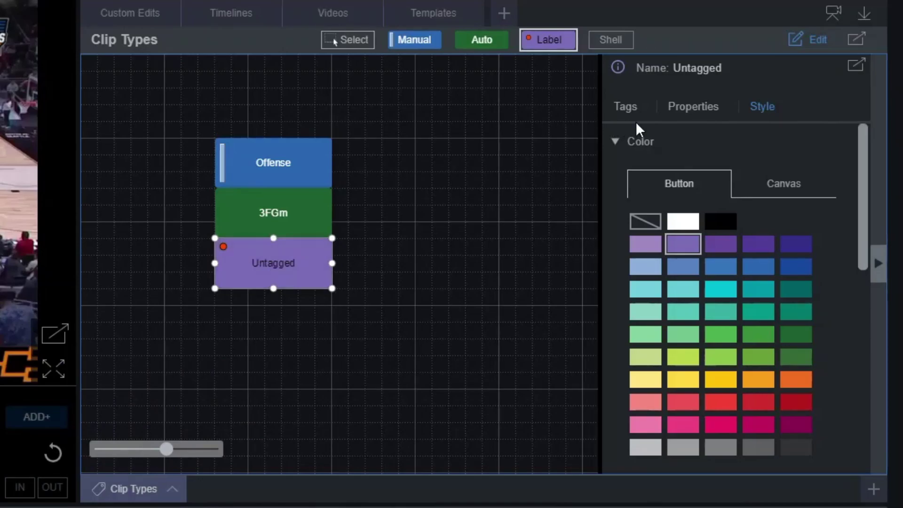
Step: Assign the new label button the player tag #10
{"action": "left_click", "coordinate": [629, 107]}
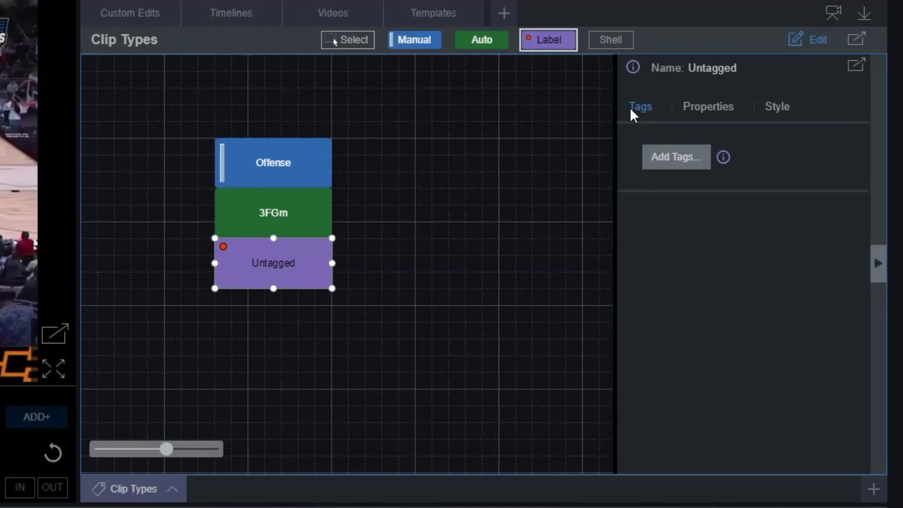
{"action": "left_click", "coordinate": [684, 160]}
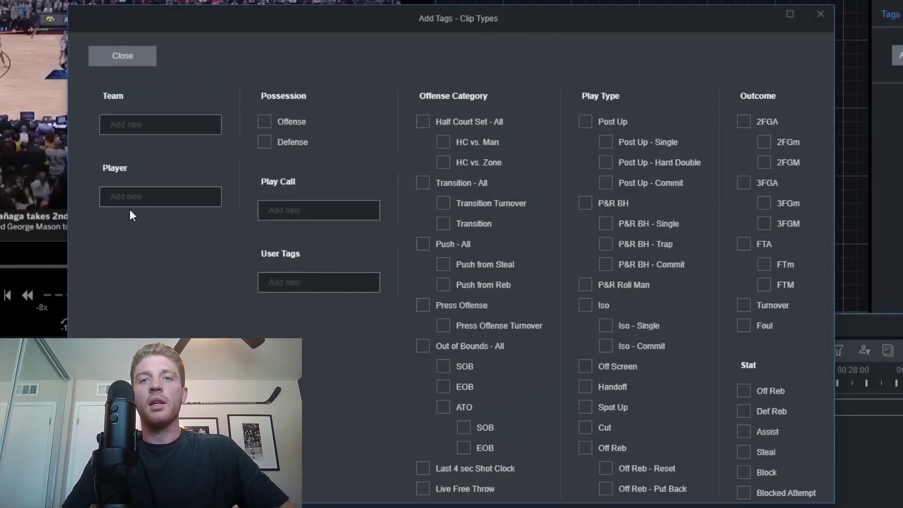
{"action": "left_click", "coordinate": [132, 197]}
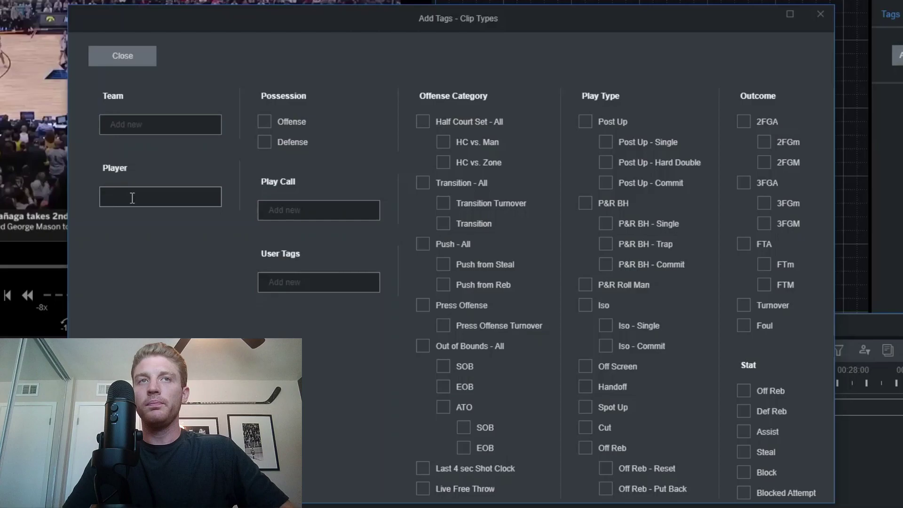
{"action": "type", "text": "#10"}
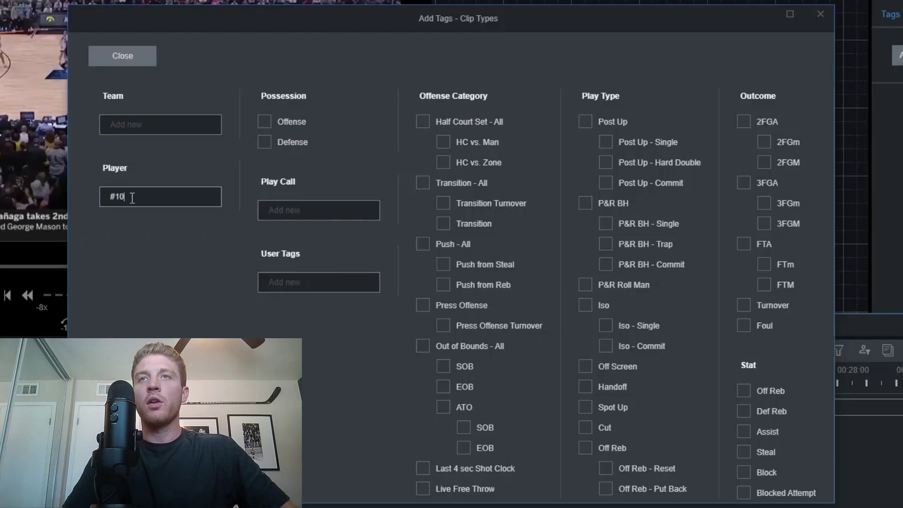
{"action": "key", "text": "Return"}
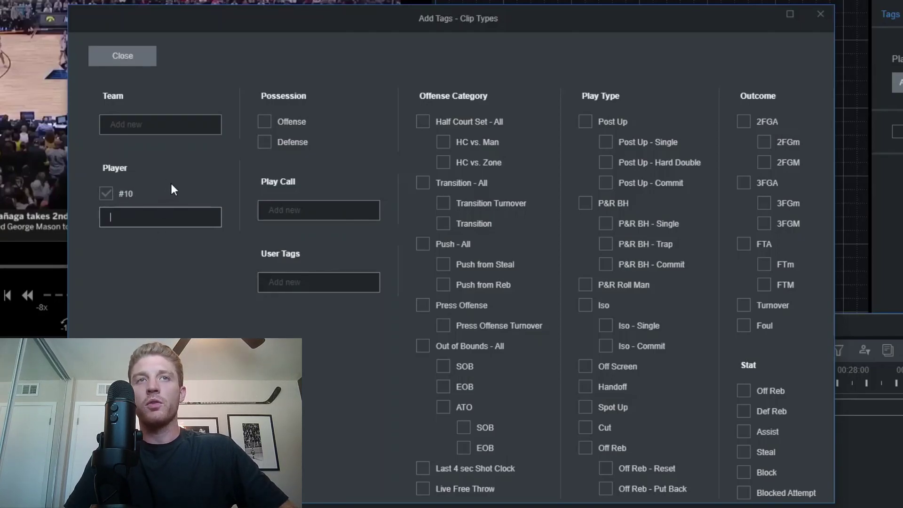
{"action": "left_click", "coordinate": [124, 55]}
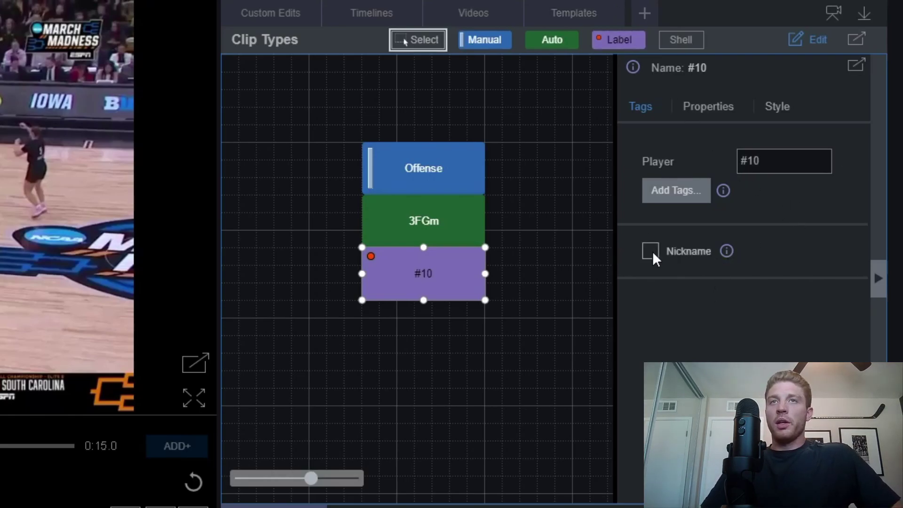
Step: Review the #10 label button's properties, including the available button types
{"action": "left_click", "coordinate": [714, 111]}
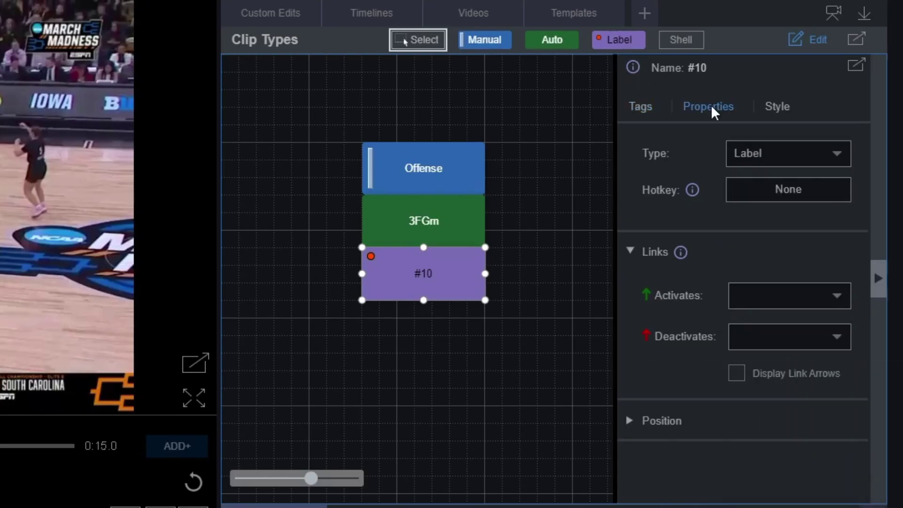
{"action": "left_click", "coordinate": [772, 157]}
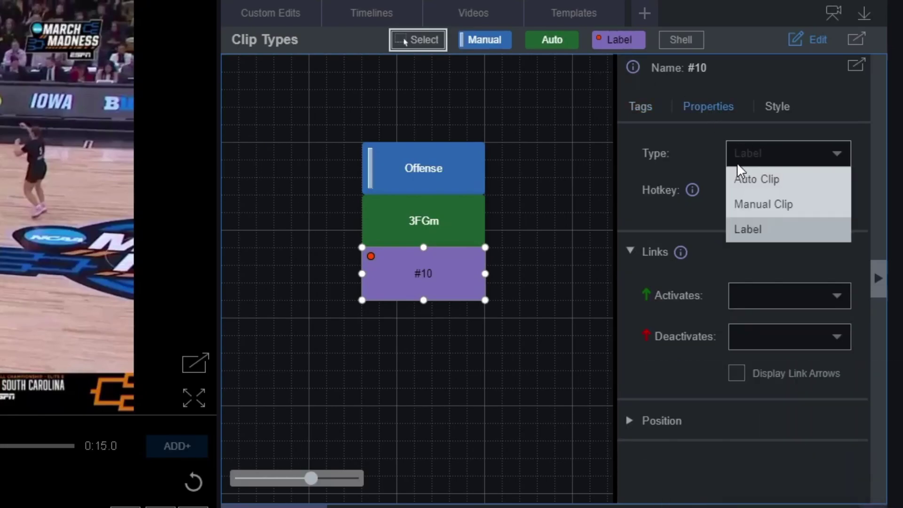
{"action": "left_click", "coordinate": [695, 157]}
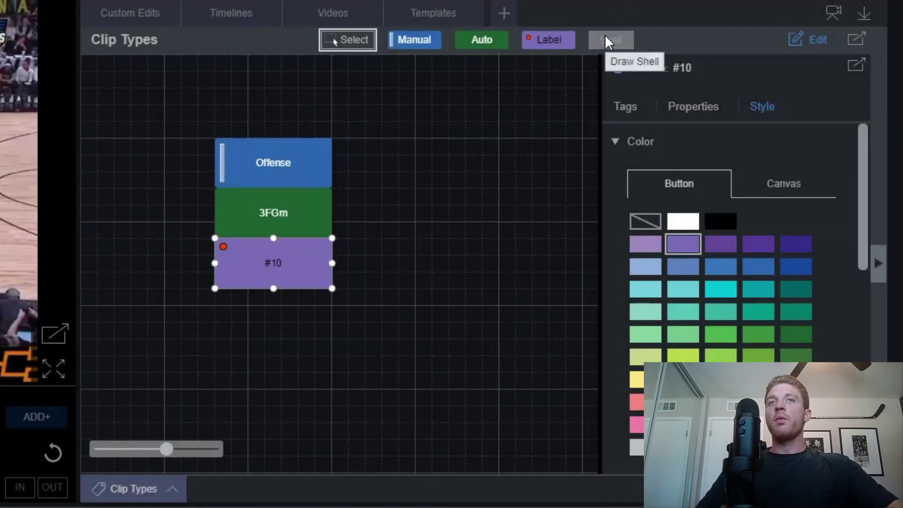
Step: Draw a shell around the Offense, 3FGm and #10 buttons and assign it the team tag Team A
{"action": "left_click", "coordinate": [605, 35]}
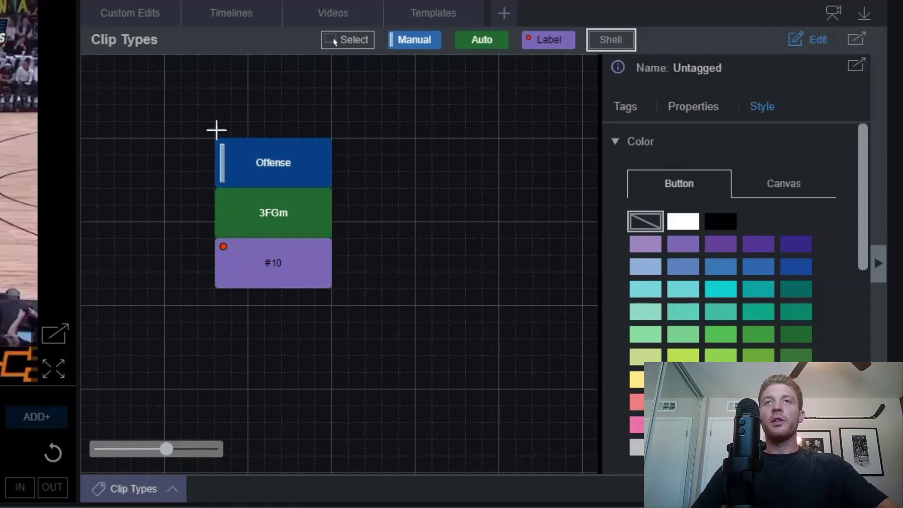
{"action": "mouse_move", "coordinate": [198, 111]}
{"action": "left_mouse_down"}
{"action": "mouse_move", "coordinate": [295, 222]}
{"action": "mouse_move", "coordinate": [344, 258]}
{"action": "mouse_move", "coordinate": [349, 322]}
{"action": "left_mouse_up"}
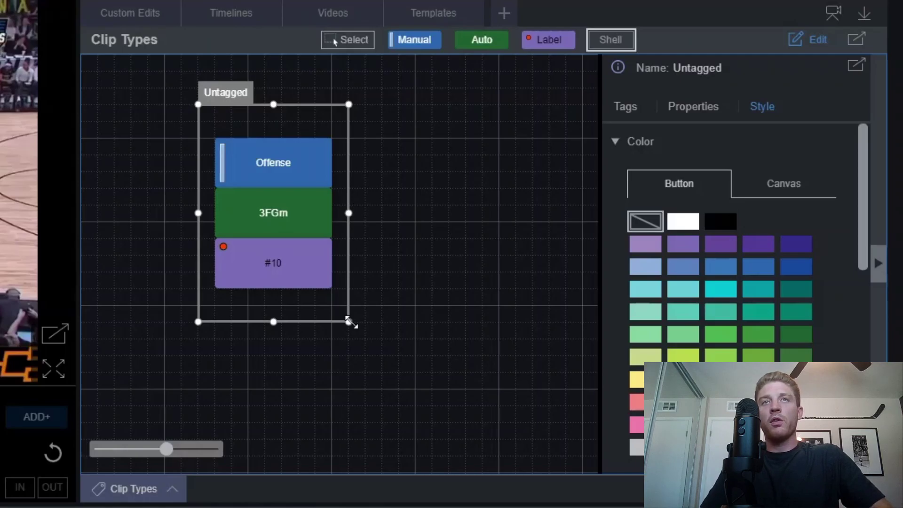
{"action": "left_click", "coordinate": [624, 109]}
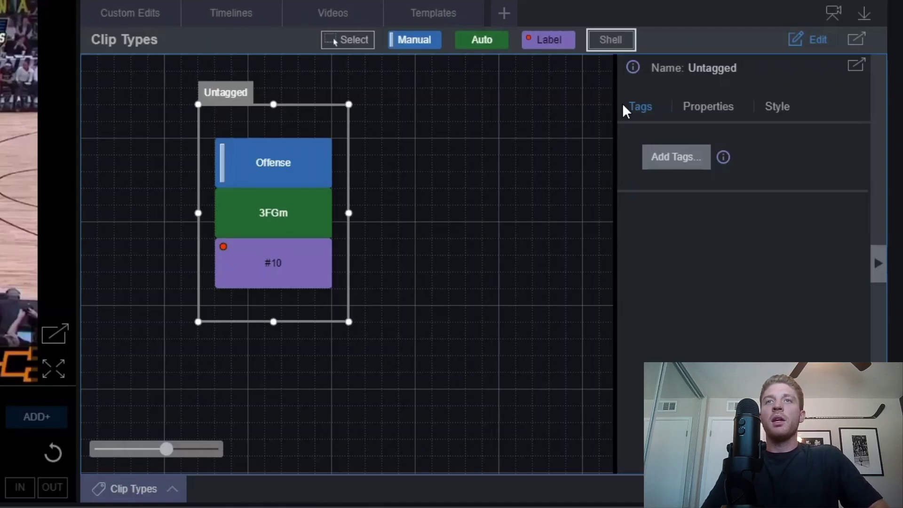
{"action": "left_click", "coordinate": [662, 161]}
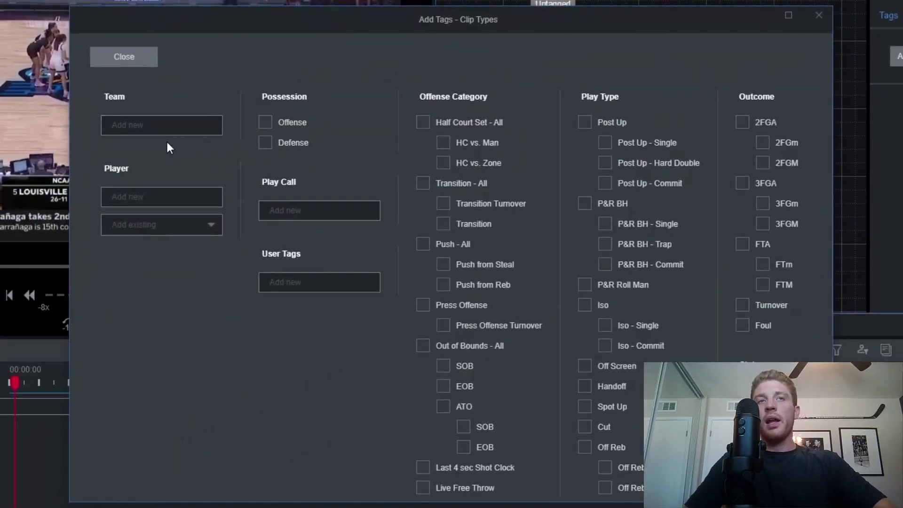
{"action": "left_click", "coordinate": [145, 128]}
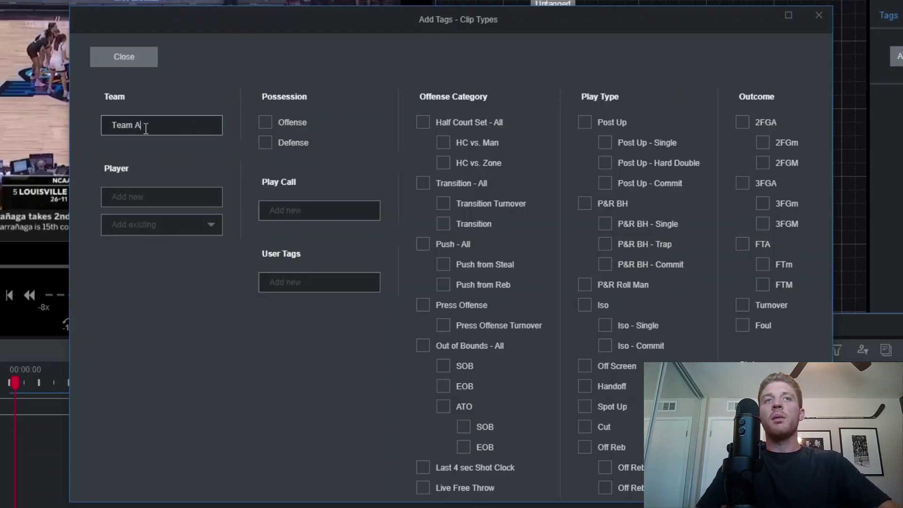
{"action": "key", "text": "Return"}
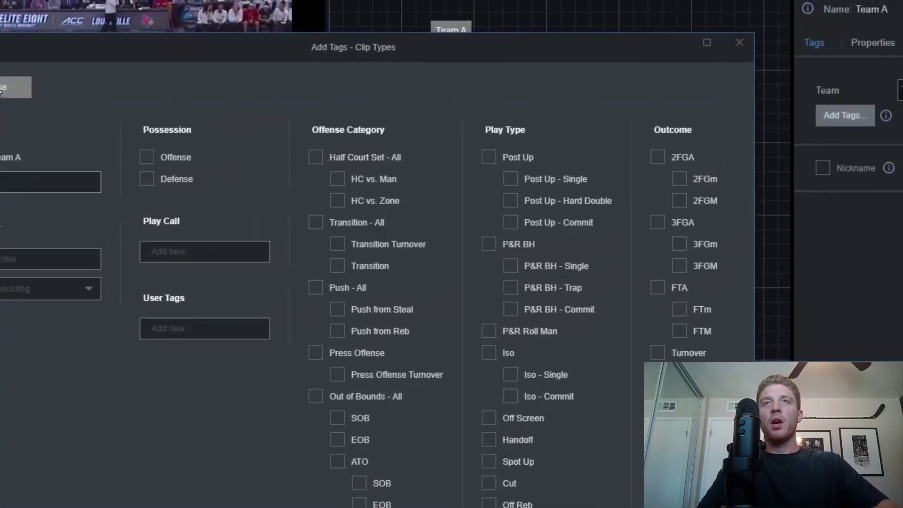
{"action": "left_click", "coordinate": [2, 90]}
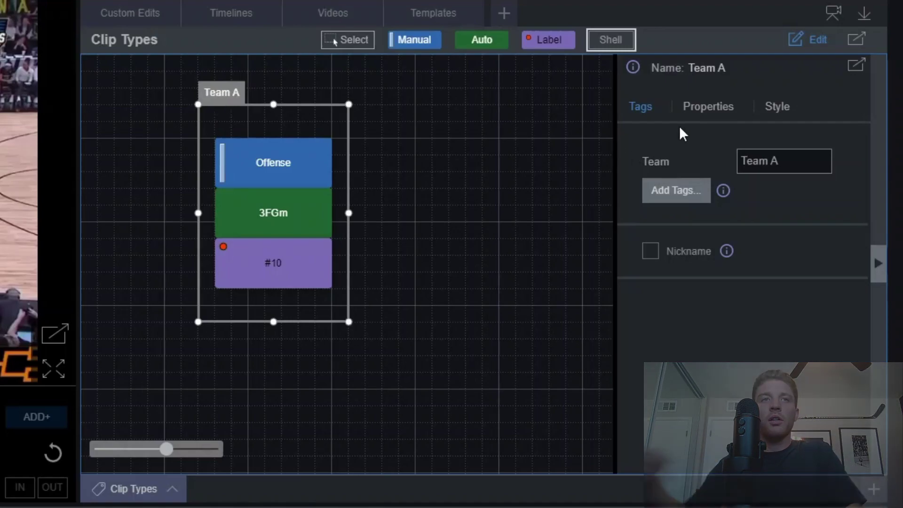
Step: Try white, black and no fill on the Team A shell, and set its colour to dark red
{"action": "left_click", "coordinate": [773, 107]}
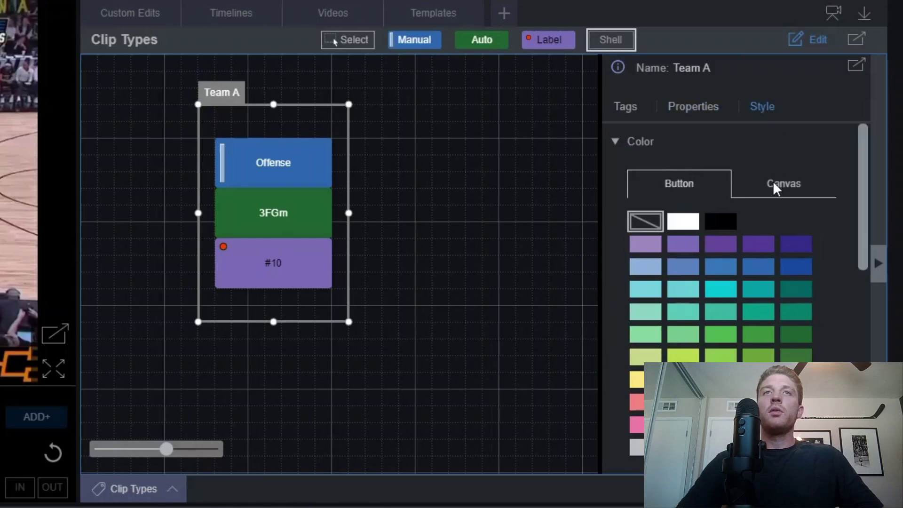
{"action": "left_click", "coordinate": [680, 221]}
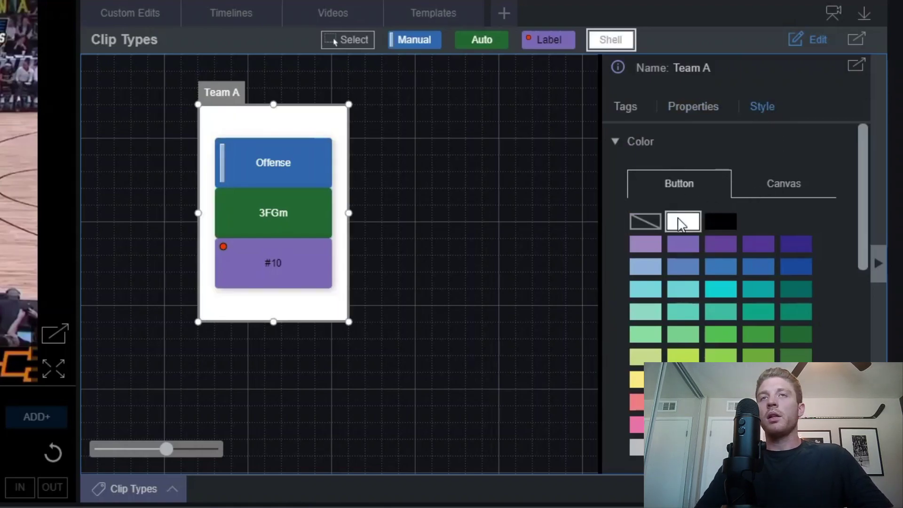
{"action": "left_click", "coordinate": [721, 222]}
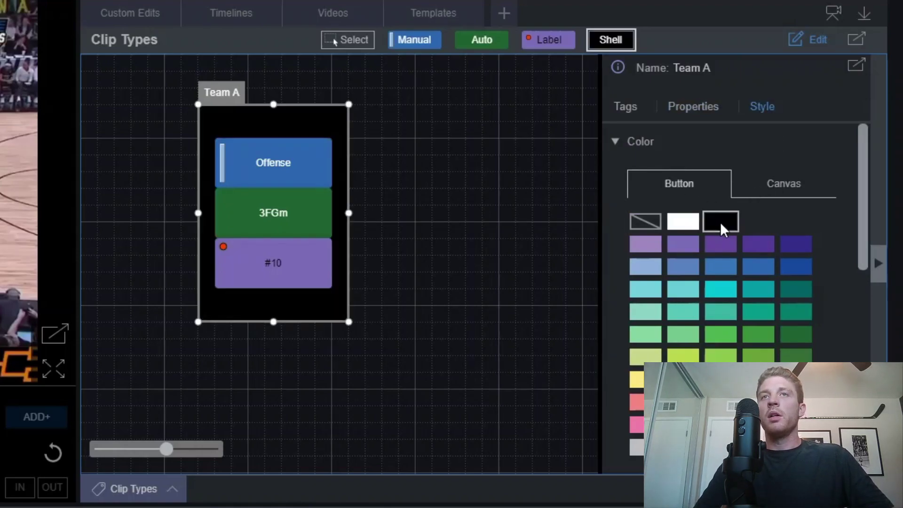
{"action": "left_click", "coordinate": [642, 221]}
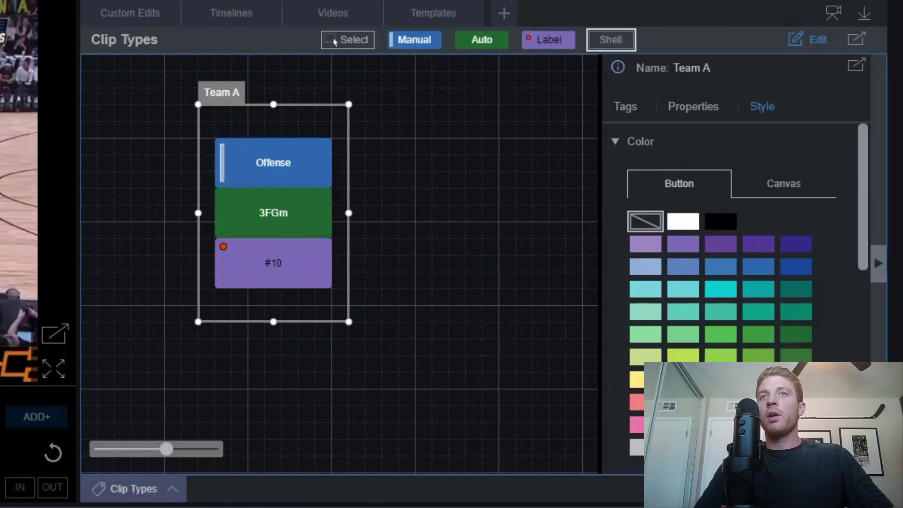
{"action": "left_click", "coordinate": [795, 402]}
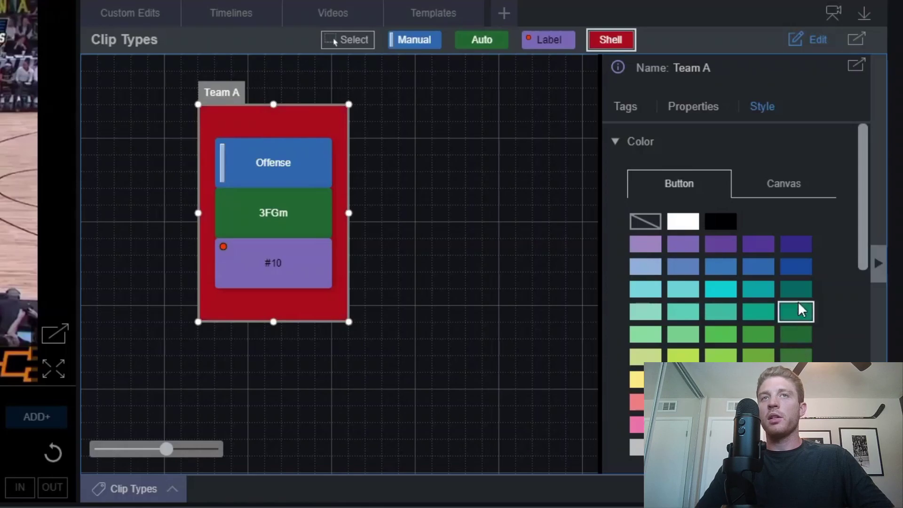
Step: Remove the fill colour from the Team A shell and switch the Clip Types template to tagging mode
{"action": "left_click", "coordinate": [642, 220]}
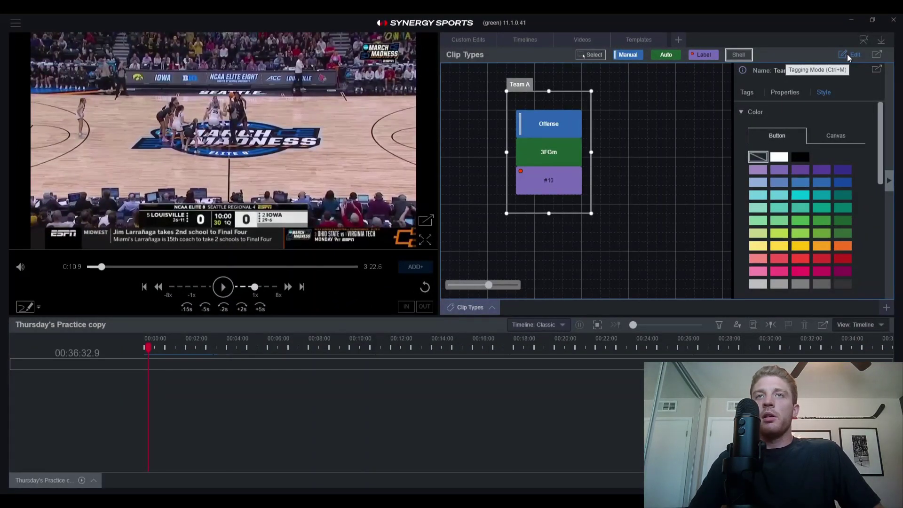
{"action": "left_click", "coordinate": [847, 55]}
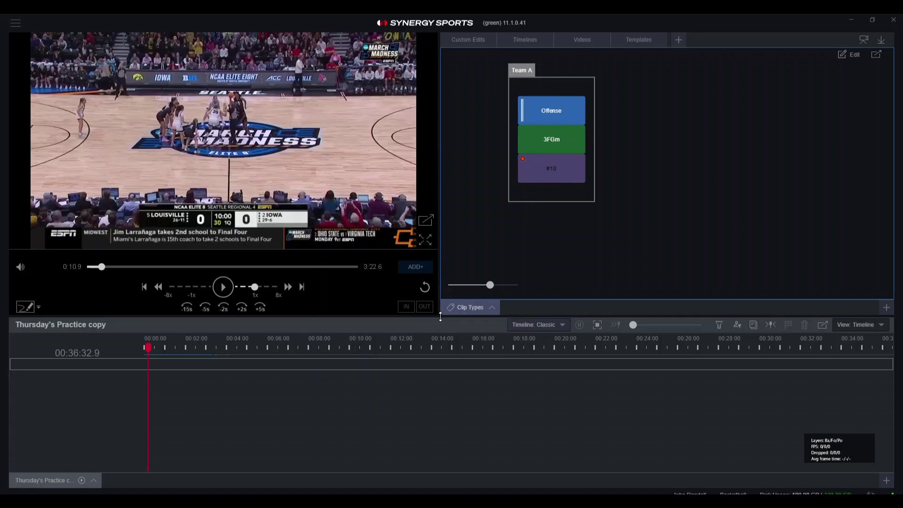
Step: Resize the workspace to give the video player more room and enlarge the Clip Types buttons to the maximum zoom
{"action": "left_click_drag", "start_coordinate": [440, 308], "coordinate": [455, 360]}
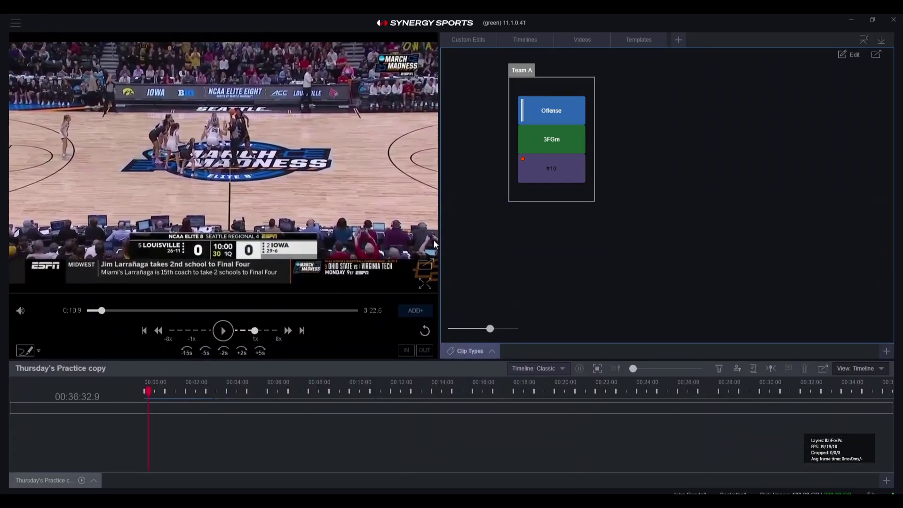
{"action": "left_click_drag", "start_coordinate": [438, 256], "coordinate": [412, 275]}
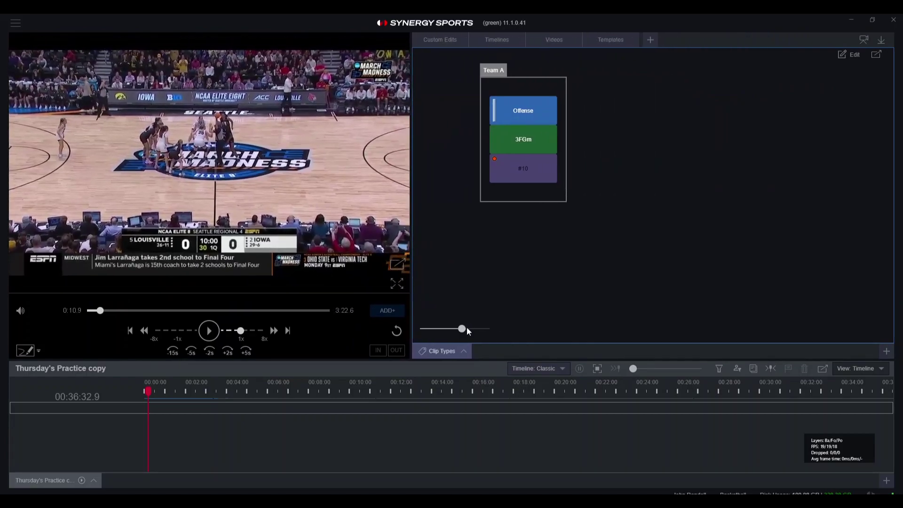
{"action": "left_click_drag", "start_coordinate": [462, 329], "coordinate": [494, 331]}
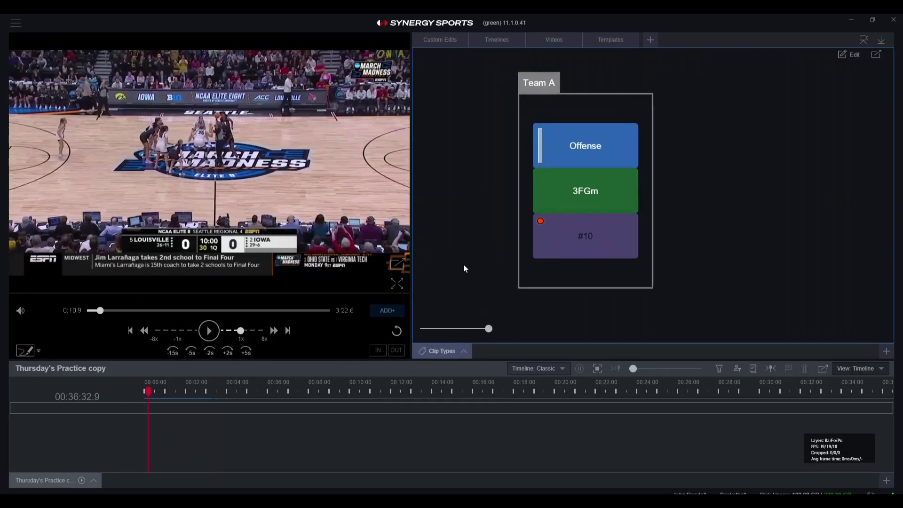
{"action": "left_click_drag", "start_coordinate": [410, 223], "coordinate": [566, 243]}
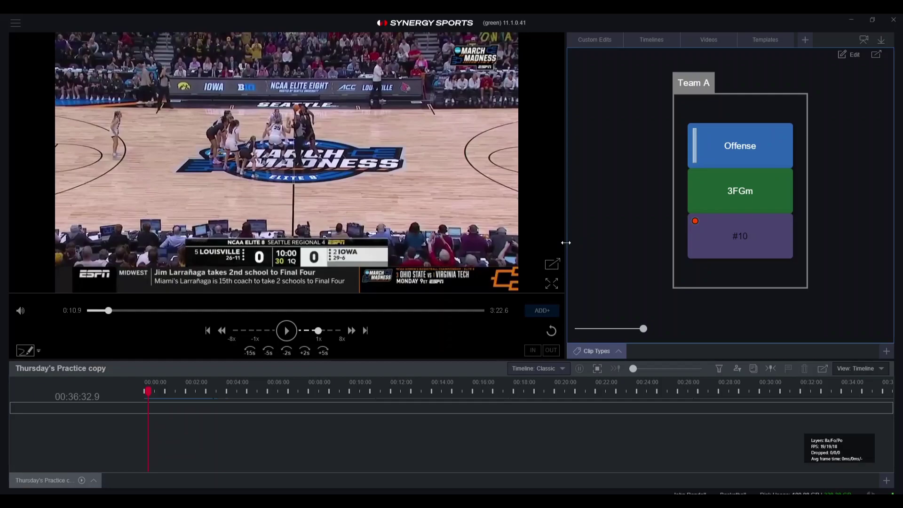
Step: Pop the Clip Types template out into its own window and dock it back
{"action": "left_click", "coordinate": [877, 55]}
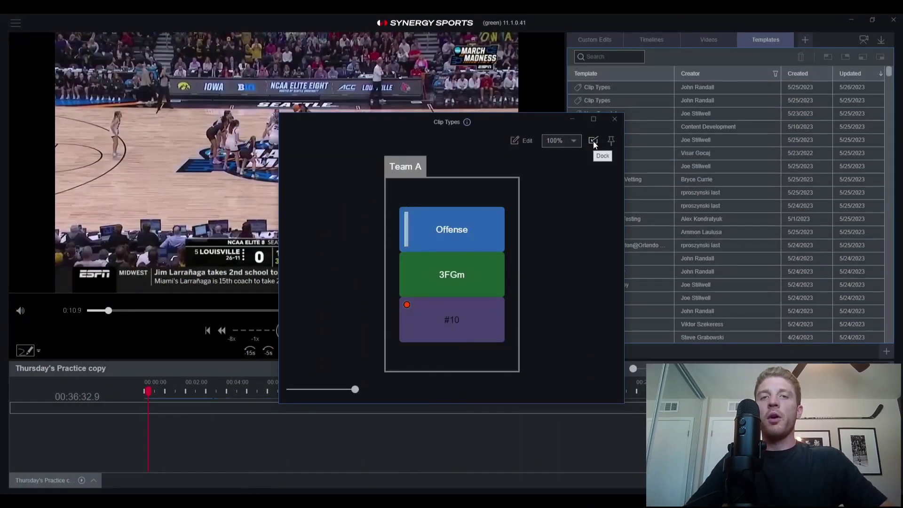
{"action": "left_click", "coordinate": [593, 141]}
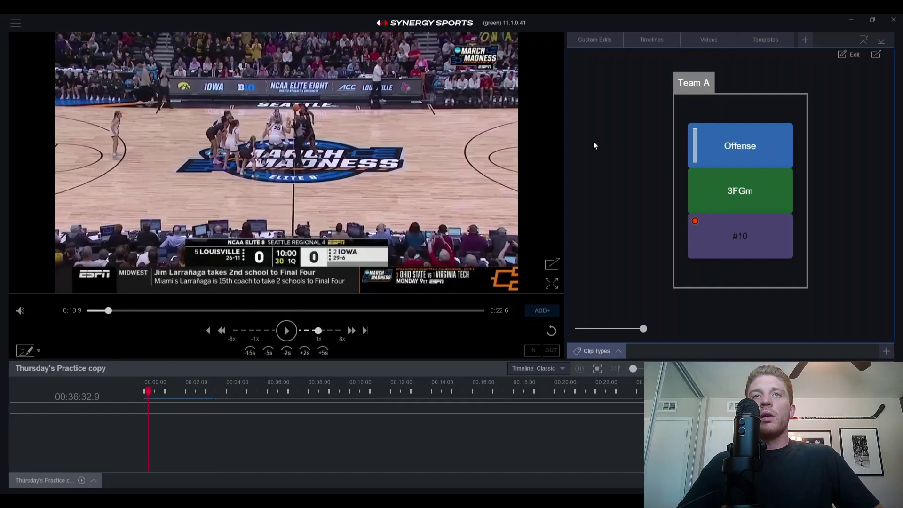
Step: Play the video to the tip-off, pause at 0:12.9 and start a manual Offense clip
{"action": "left_click", "coordinate": [288, 332]}
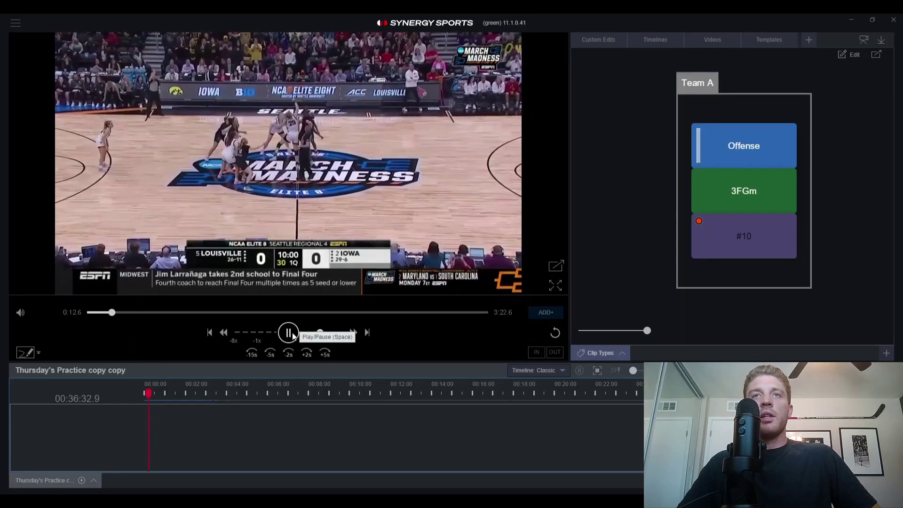
{"action": "left_click", "coordinate": [289, 333]}
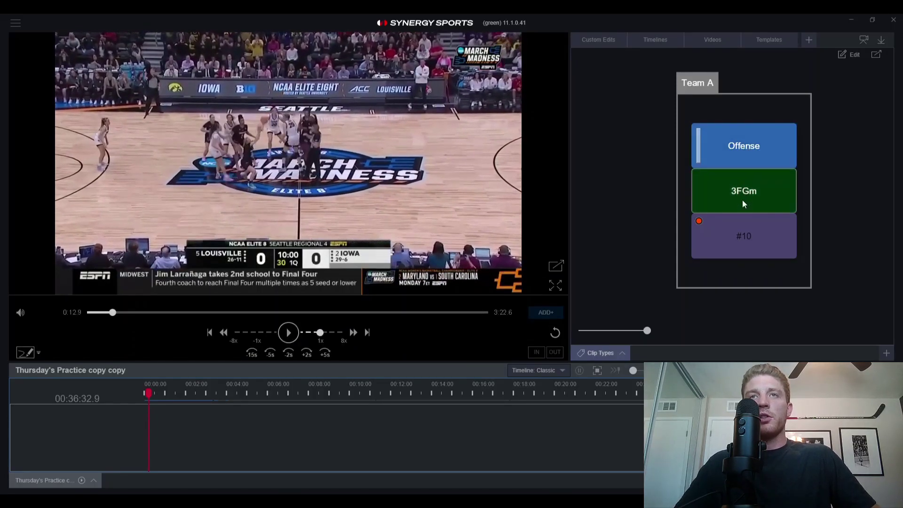
{"action": "left_click", "coordinate": [743, 151]}
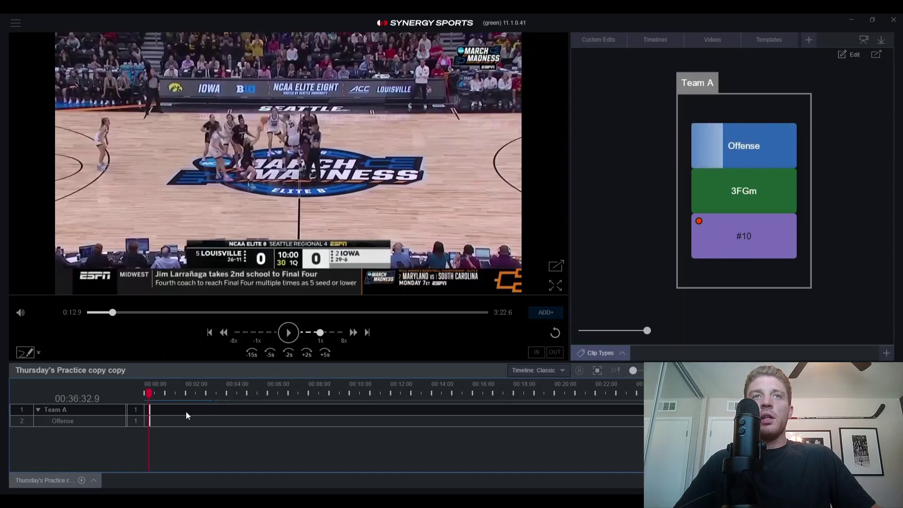
Step: Play the video on to 0:17.5, pause it and tag the shot with the 3FGm auto button
{"action": "left_click", "coordinate": [289, 334]}
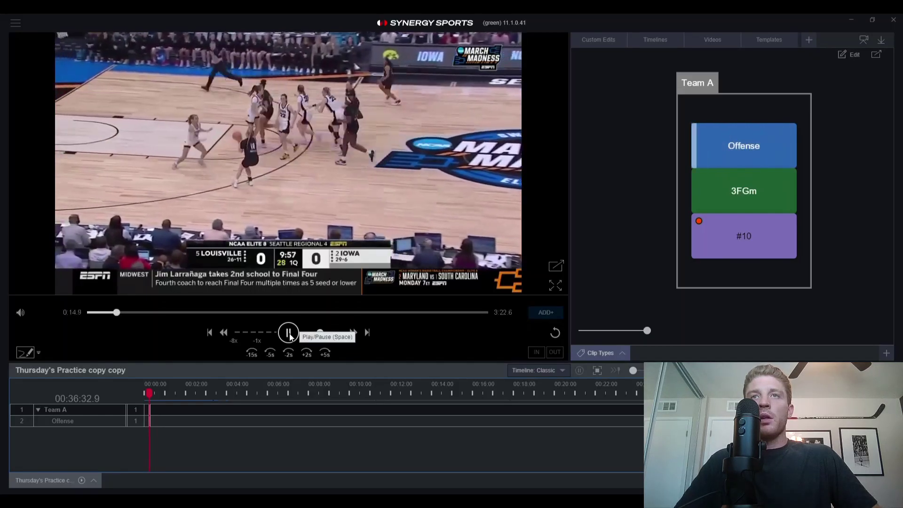
{"action": "left_click", "coordinate": [289, 334]}
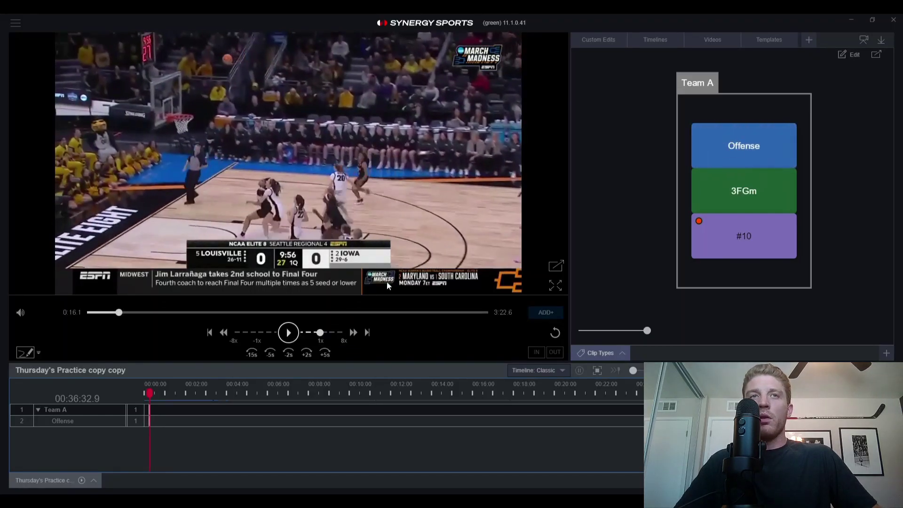
{"action": "left_click", "coordinate": [291, 333]}
{"action": "left_click", "coordinate": [289, 333]}
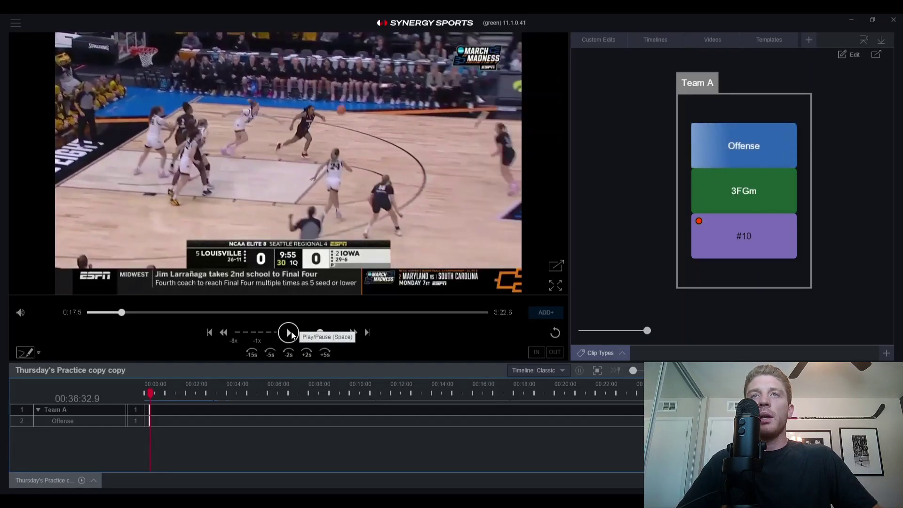
{"action": "left_click", "coordinate": [713, 195]}
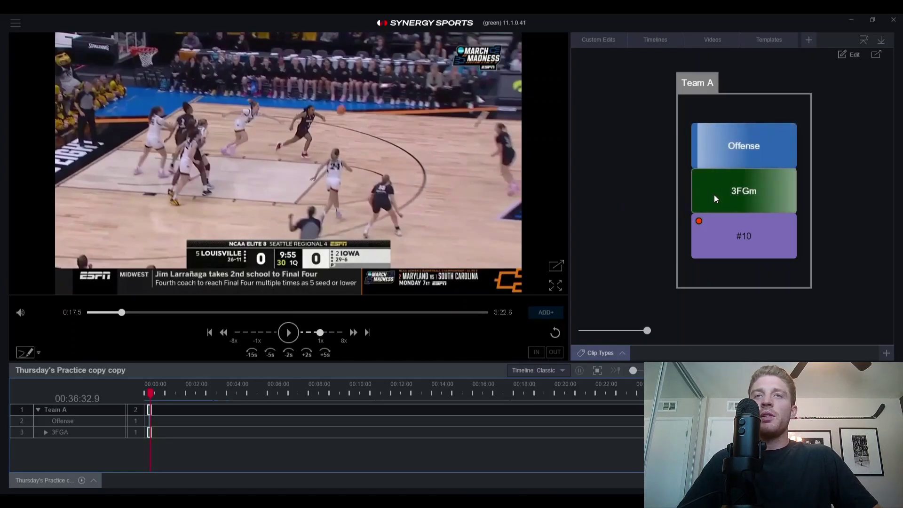
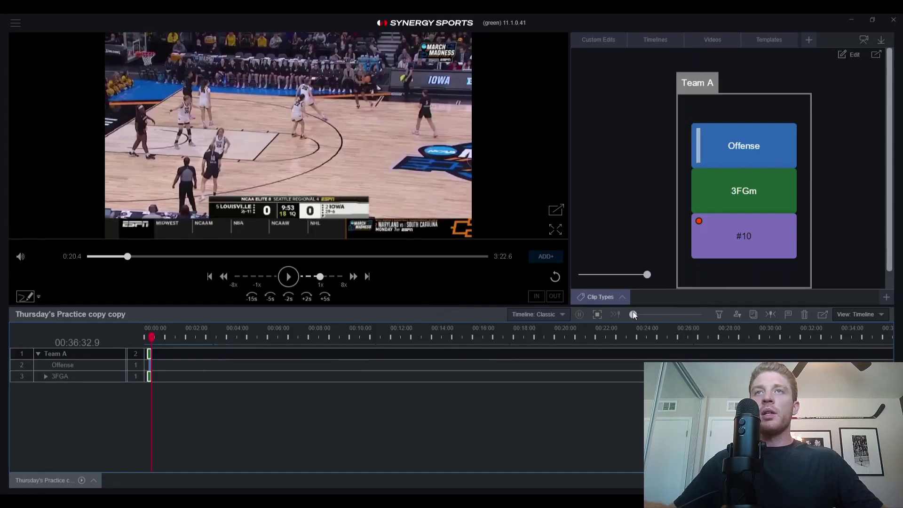
Step: Zoom in on the timeline and expand the 3FGA row to examine how the 3FGm row is nested under it
{"action": "left_click_drag", "start_coordinate": [632, 311], "coordinate": [661, 311]}
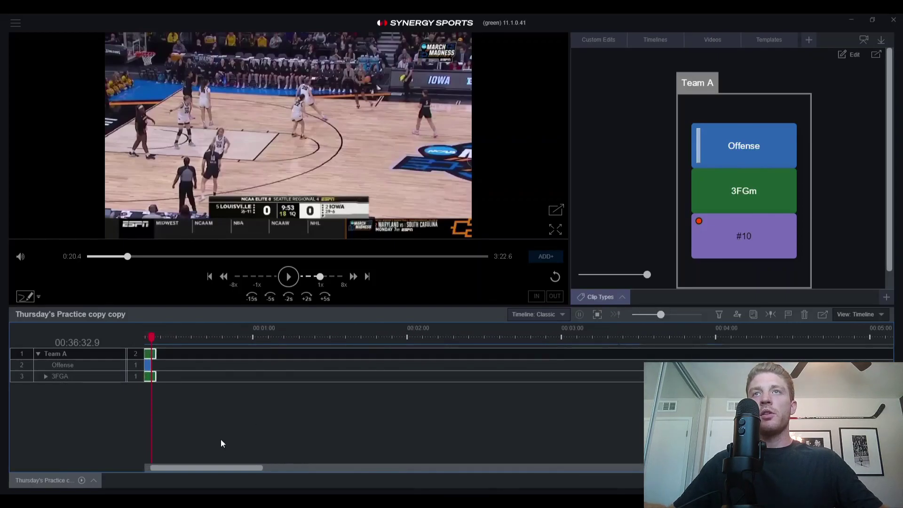
{"action": "left_click_drag", "start_coordinate": [209, 468], "coordinate": [137, 470]}
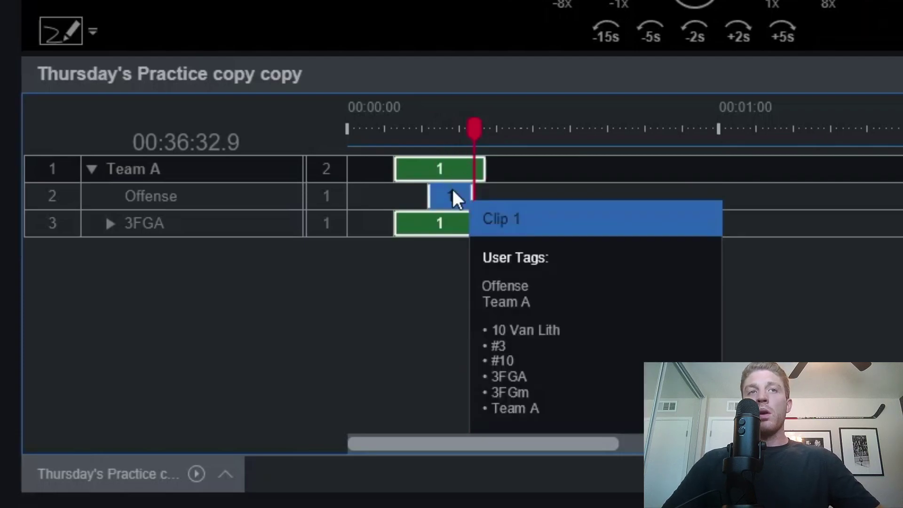
{"action": "left_click", "coordinate": [209, 229]}
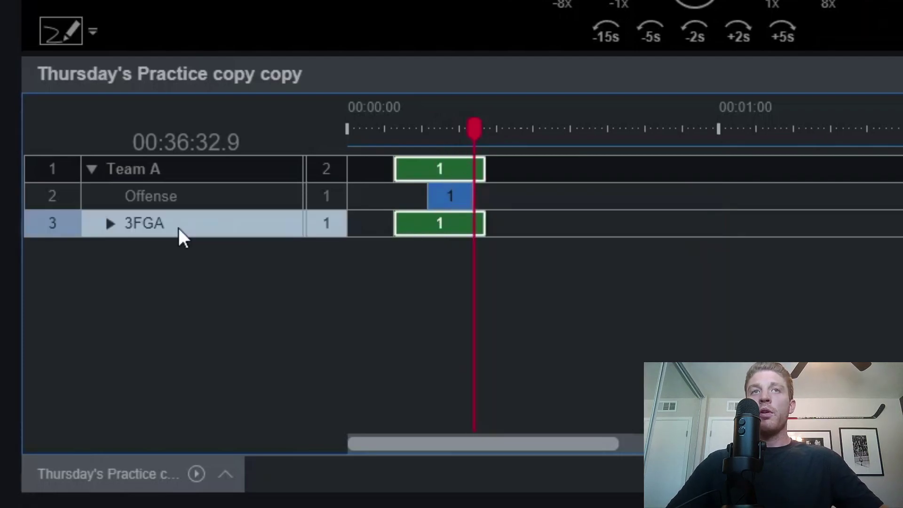
{"action": "left_click", "coordinate": [109, 224]}
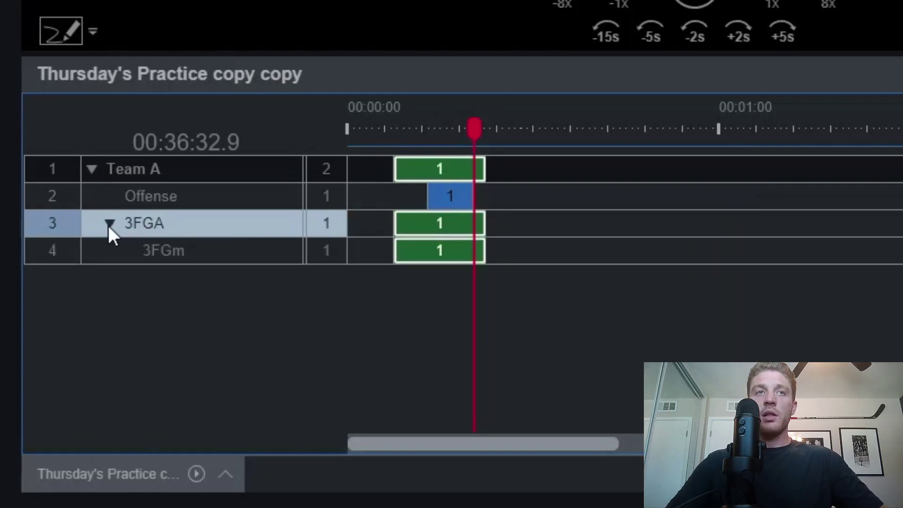
{"action": "left_click", "coordinate": [155, 245]}
{"action": "left_click", "coordinate": [150, 223]}
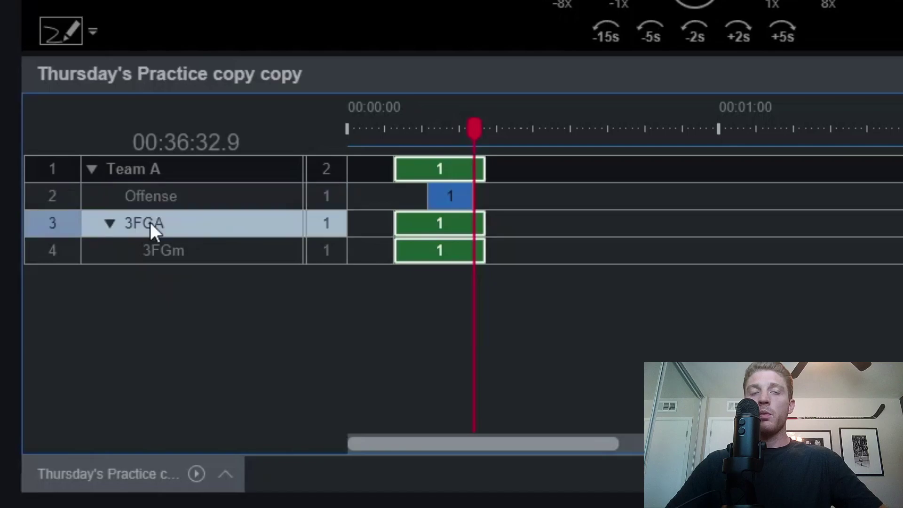
{"action": "left_click", "coordinate": [162, 253]}
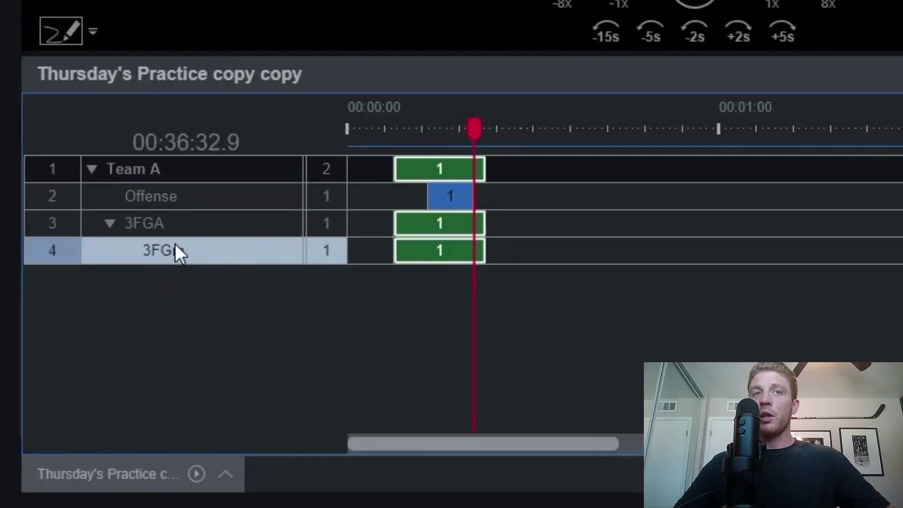
Step: Play back the clip in the 3FGm row, pause it and check the clip's label and user tags
{"action": "left_click", "coordinate": [412, 262]}
{"action": "left_click", "coordinate": [407, 250]}
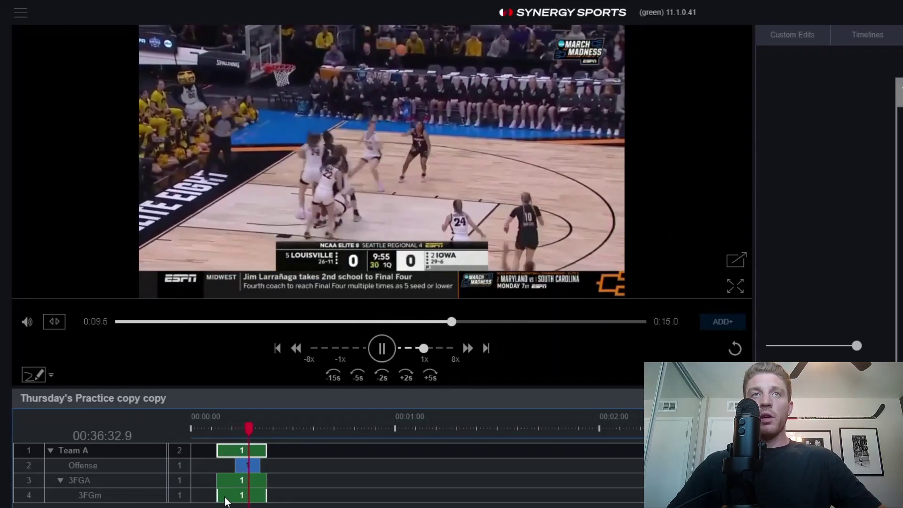
{"action": "left_click", "coordinate": [383, 349]}
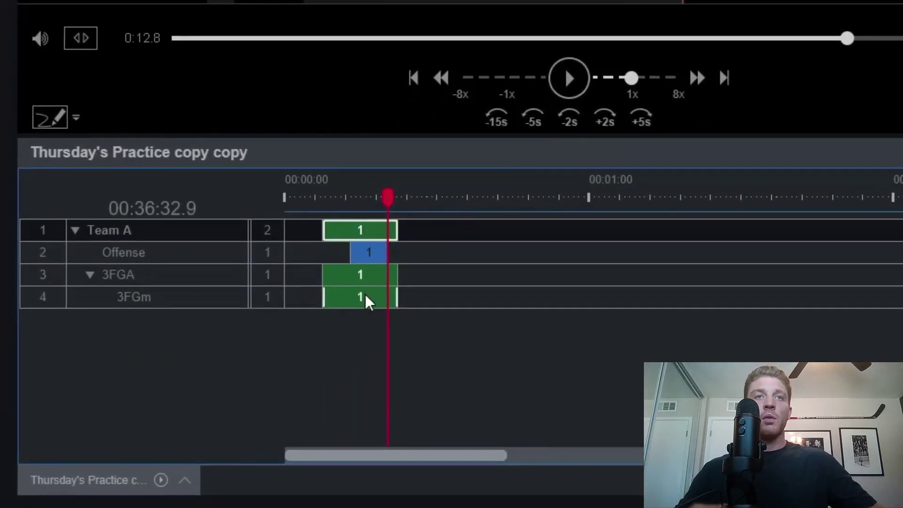
{"action": "mouse_move", "coordinate": [245, 493]}
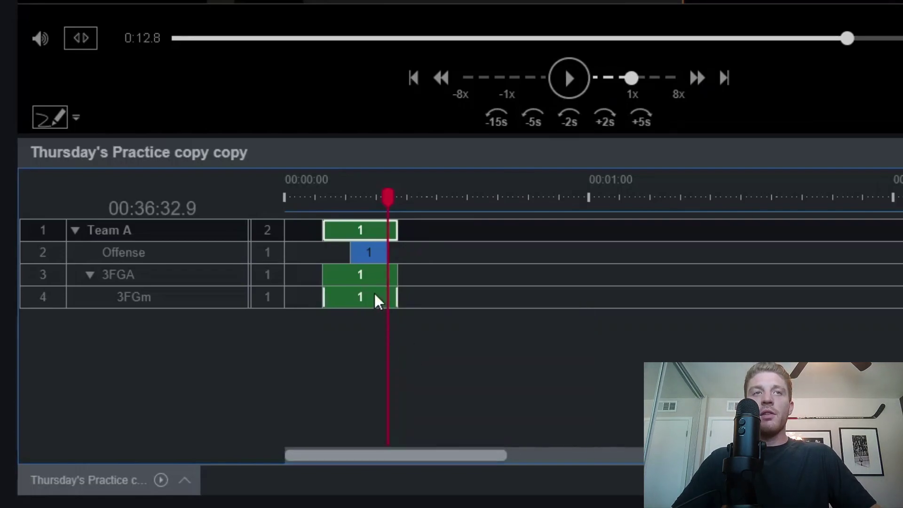
{"action": "mouse_move", "coordinate": [382, 305]}
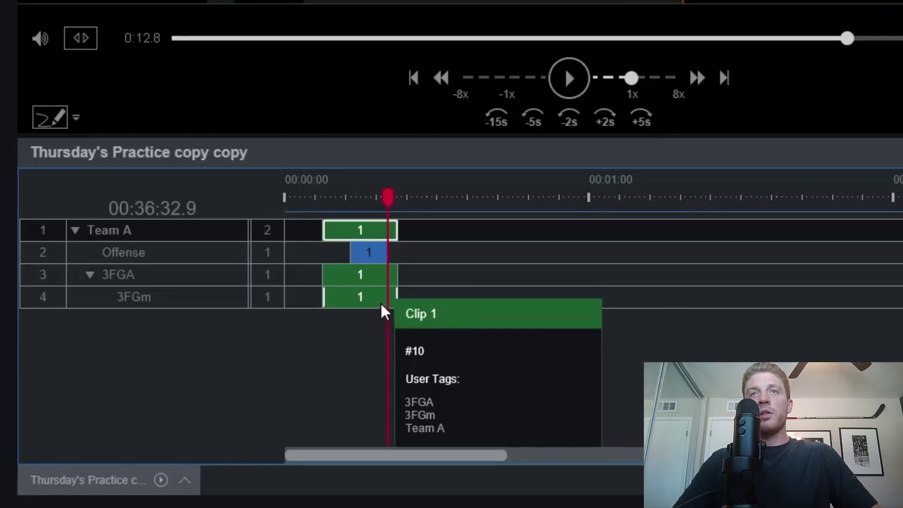
{"action": "left_click", "coordinate": [381, 301]}
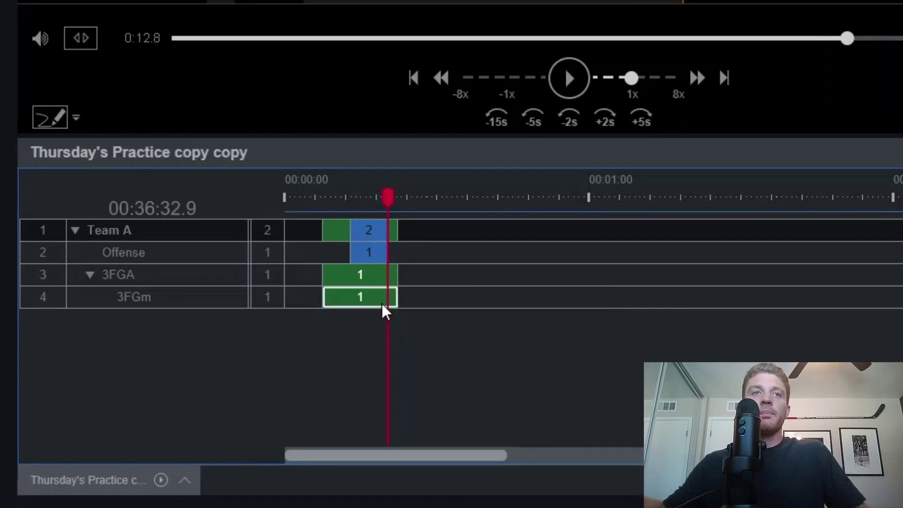